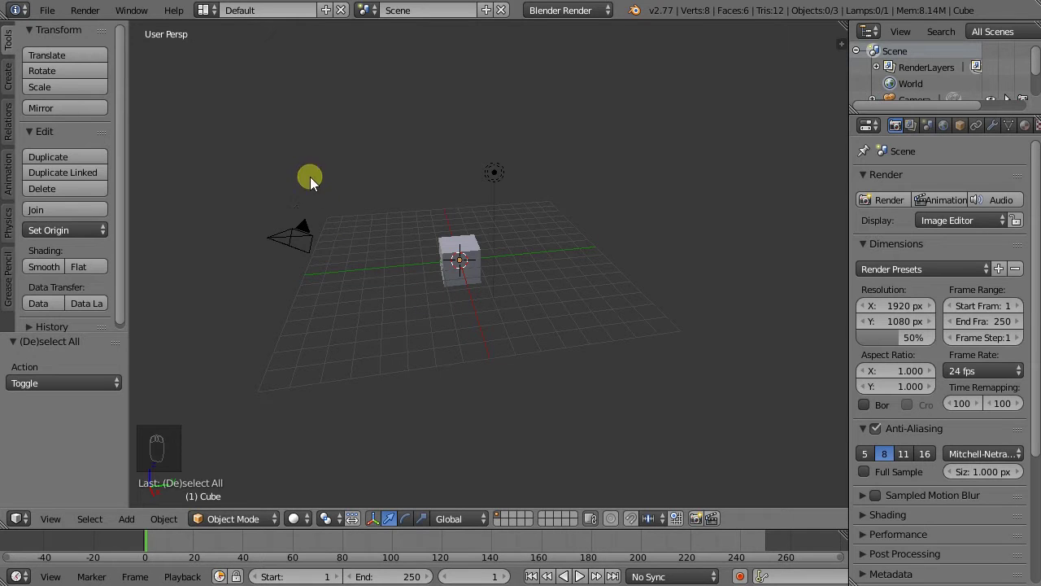
Step: Open the File menu in the top menu bar
click(47, 10)
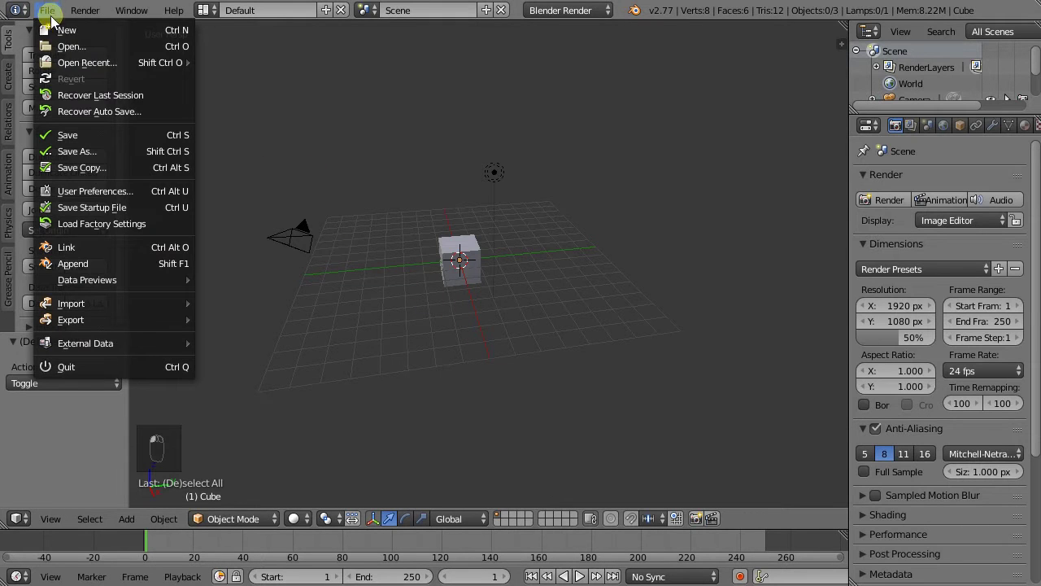
Step: Open User Preferences, move the window into view, and begin Import Key Configuration on the Input tab
click(92, 189)
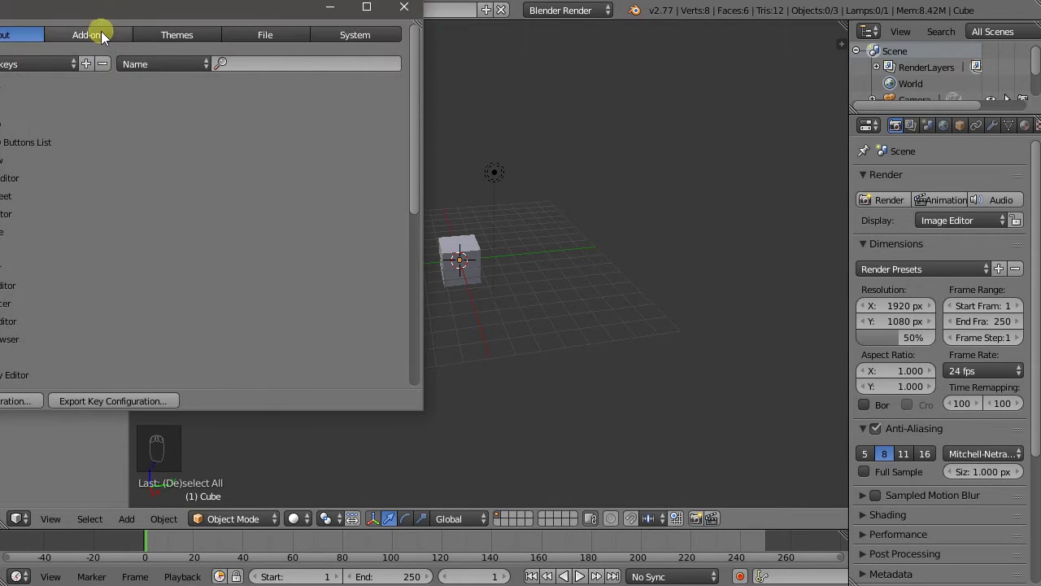
drag(83, 11, 279, 96)
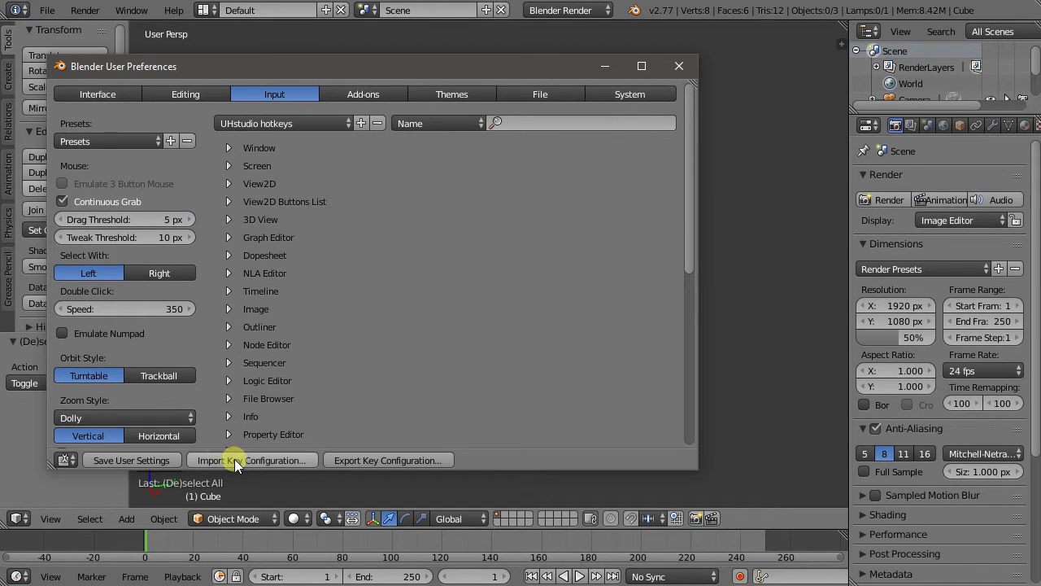
click(237, 460)
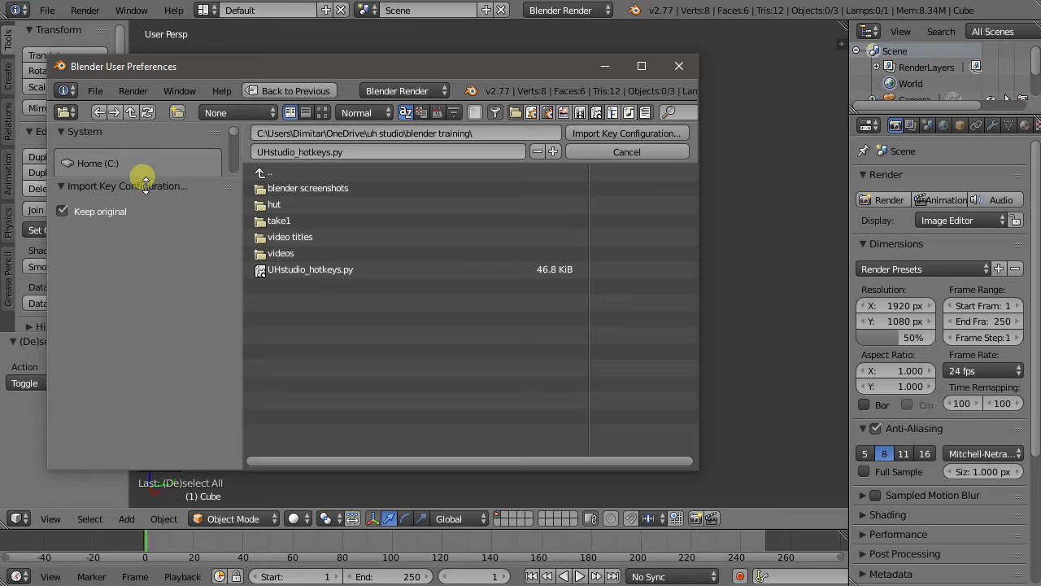
Step: Browse to the blender training folder and select UHstudio_hotkeys.py
drag(145, 181, 165, 333)
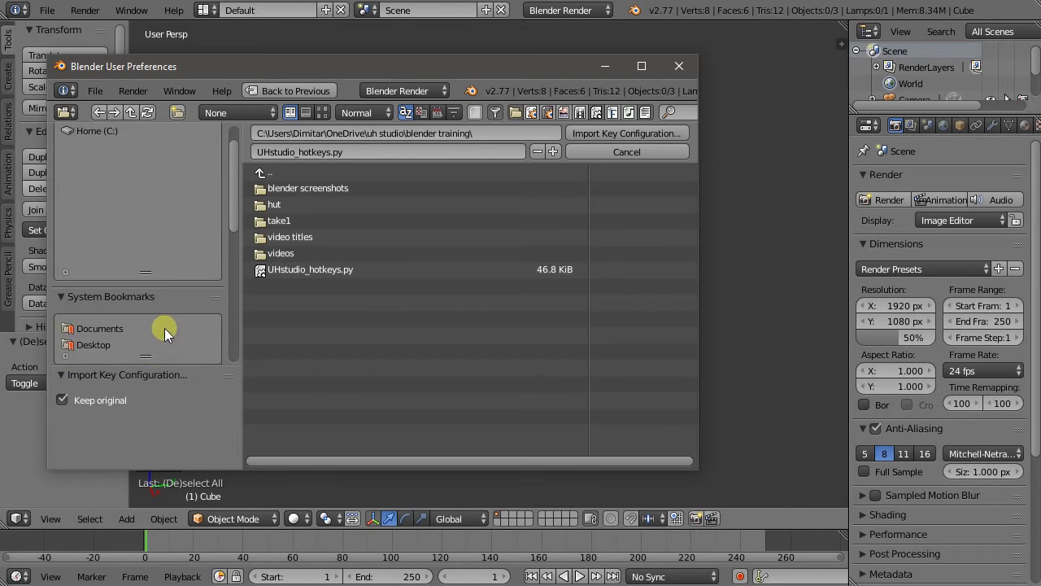
scroll(165, 333, down, 1)
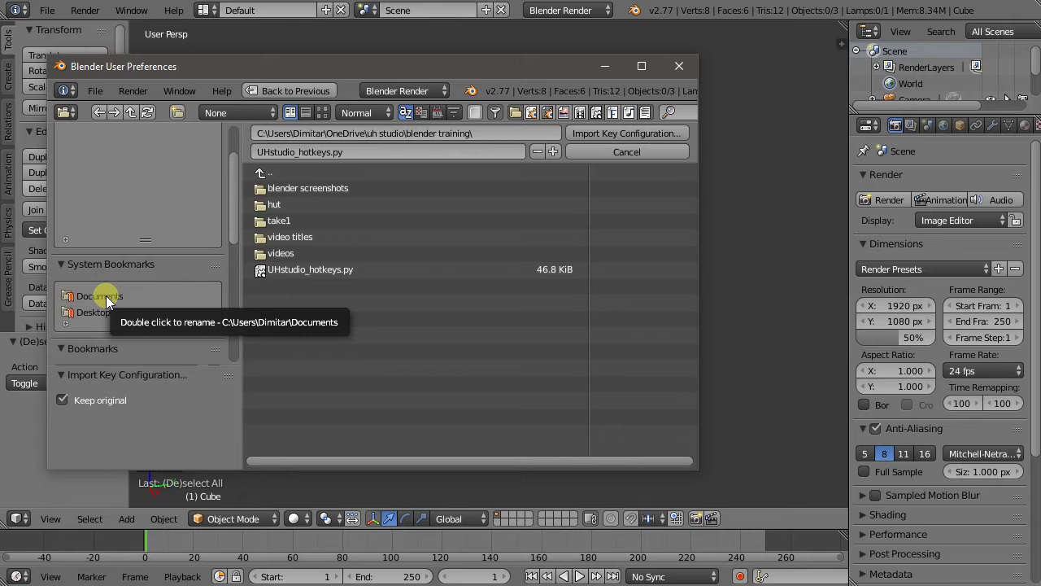
click(112, 297)
click(265, 174)
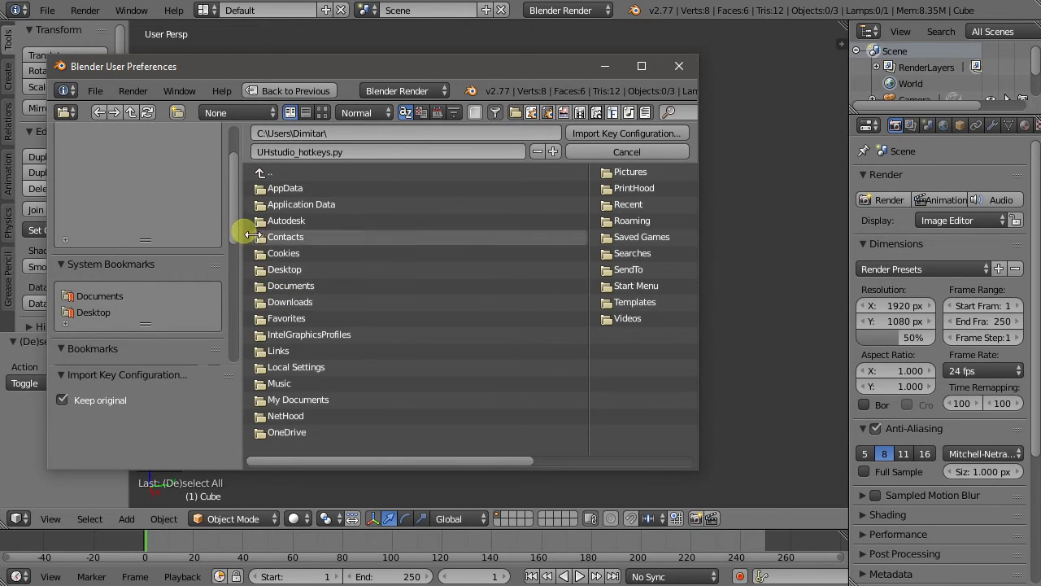
drag(235, 209, 229, 255)
scroll(228, 255, down, 2)
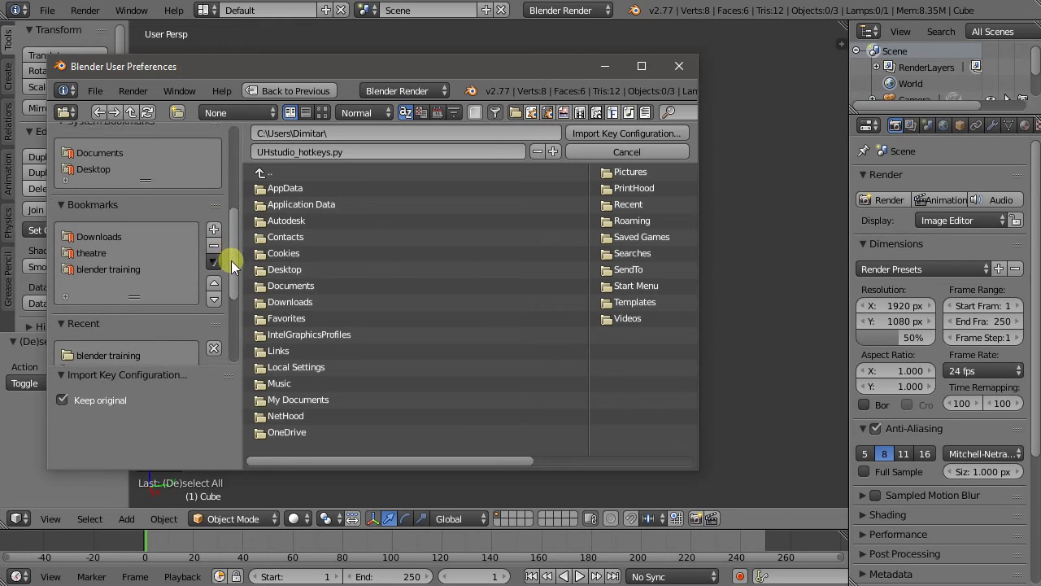
click(116, 259)
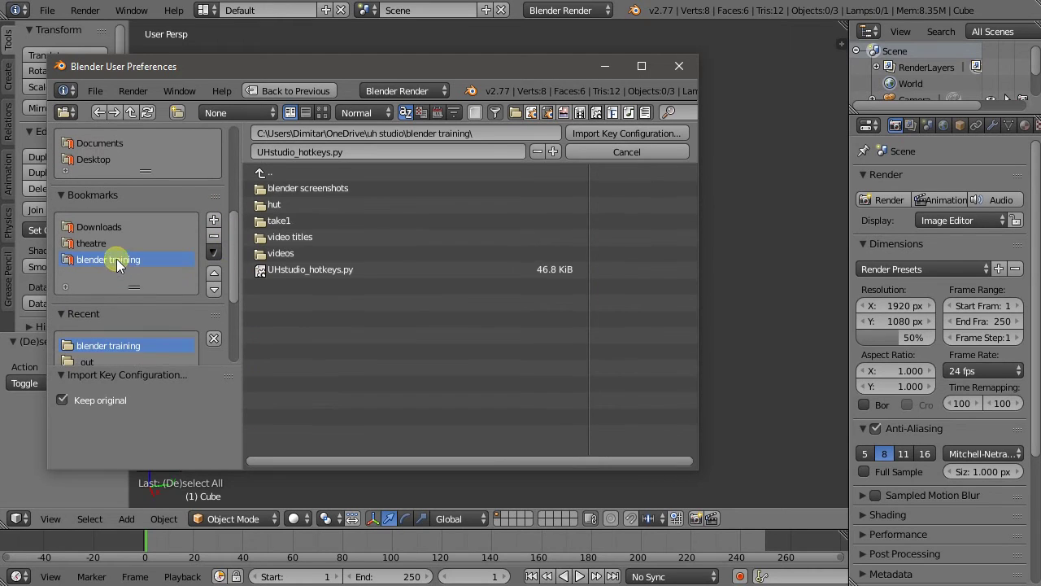
click(300, 269)
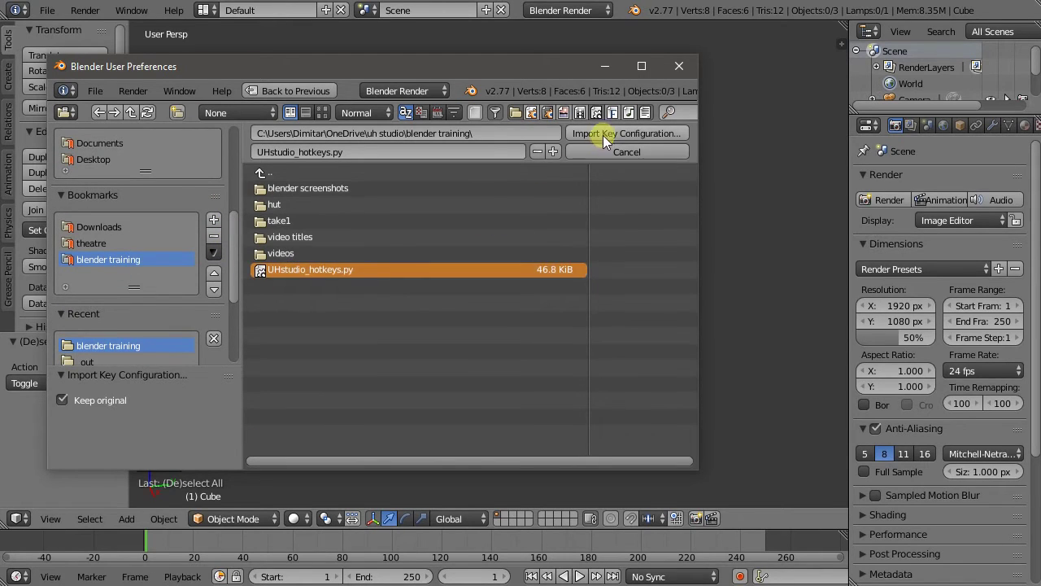
Step: Import the UHstudio key configuration, save it as user settings, and close preferences
click(604, 133)
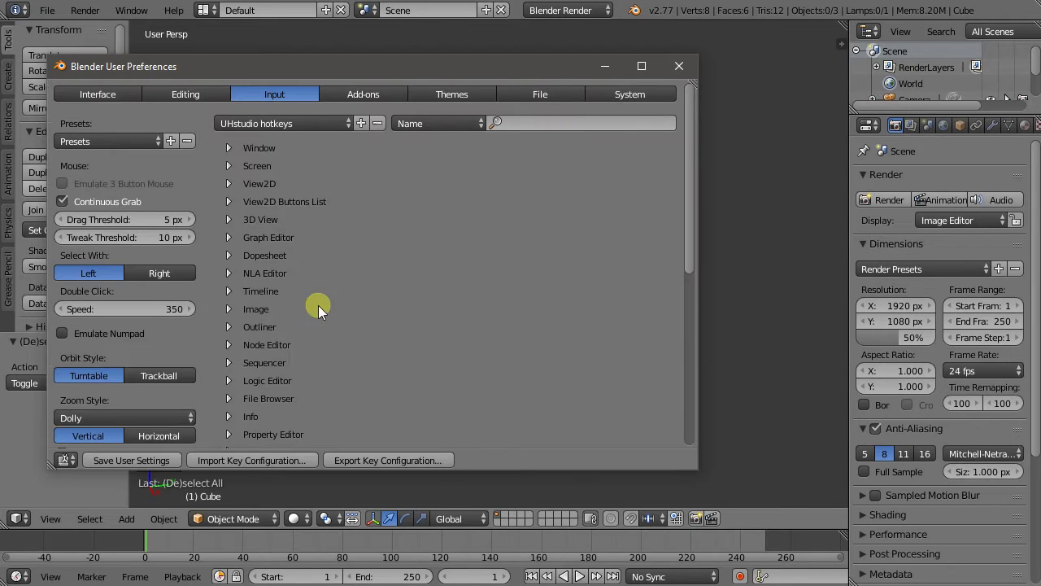
click(147, 460)
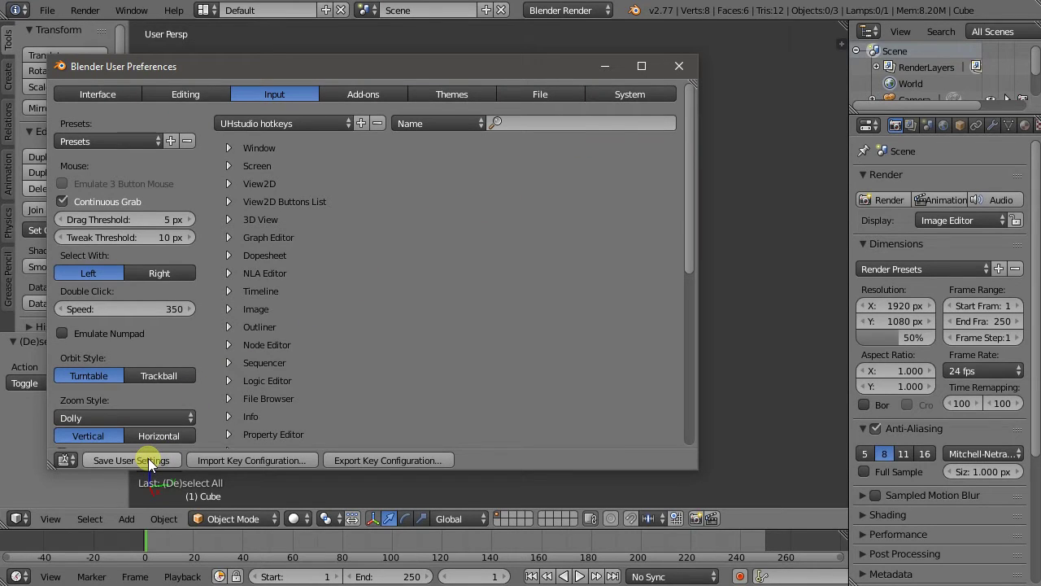
click(679, 65)
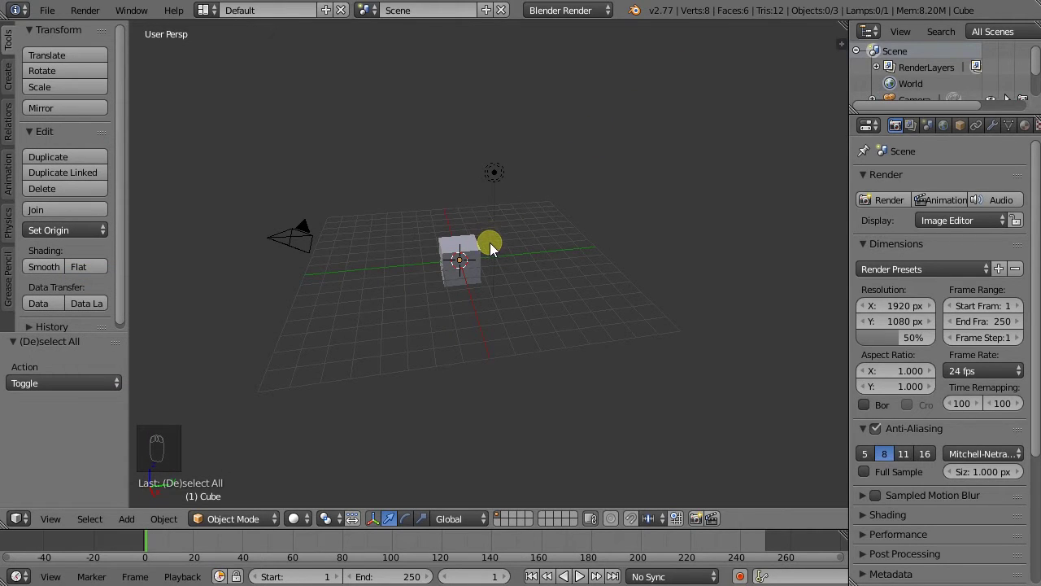
Step: Cycle top, front, left, bottom, back and right views with Ctrl+1/2/3 and Ctrl+Shift+1/2/3
key(ctrl+1)
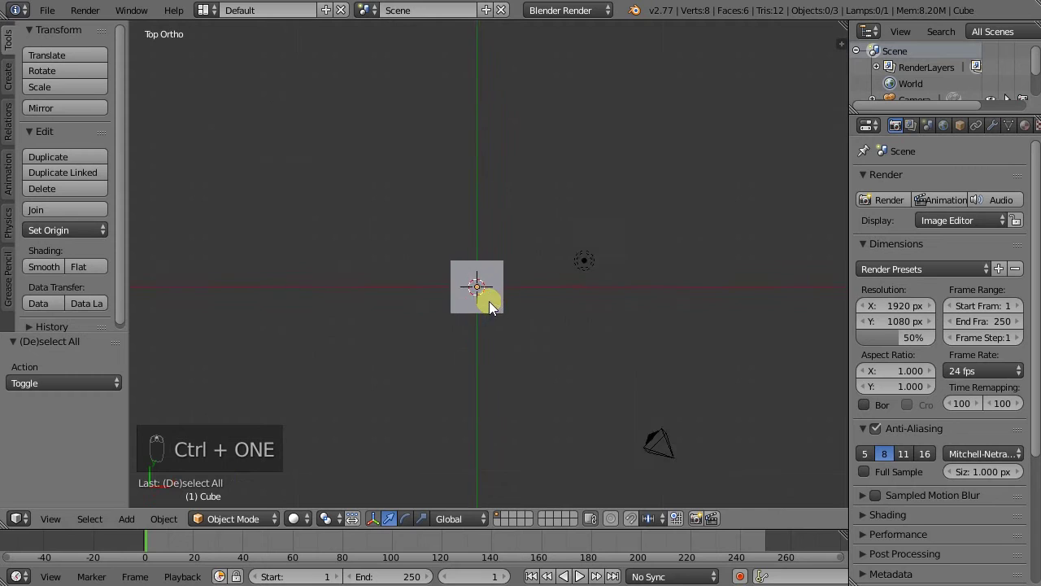
scroll(488, 301, up, 3)
key(ctrl+2)
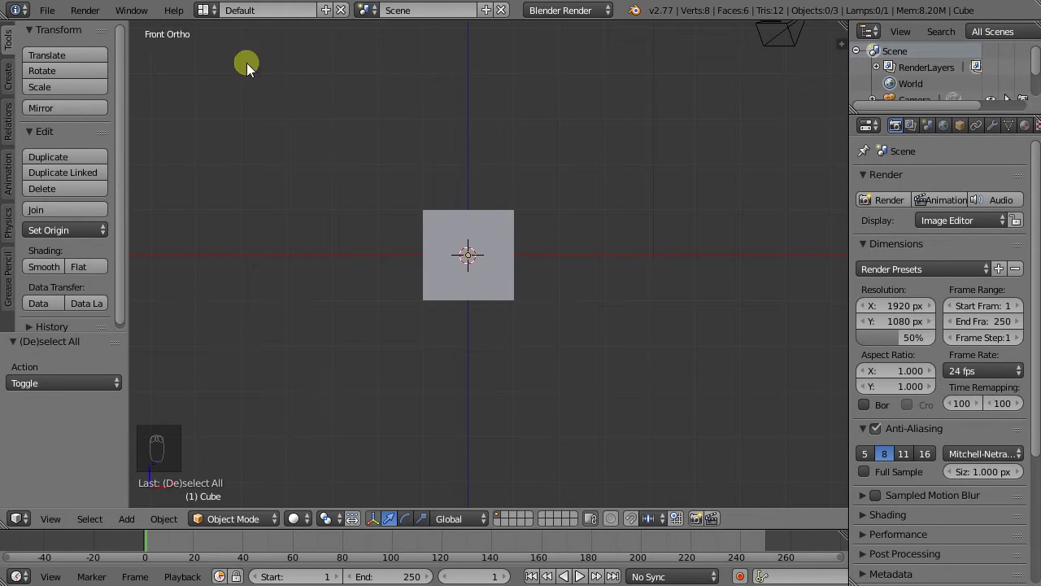
key(ctrl+3)
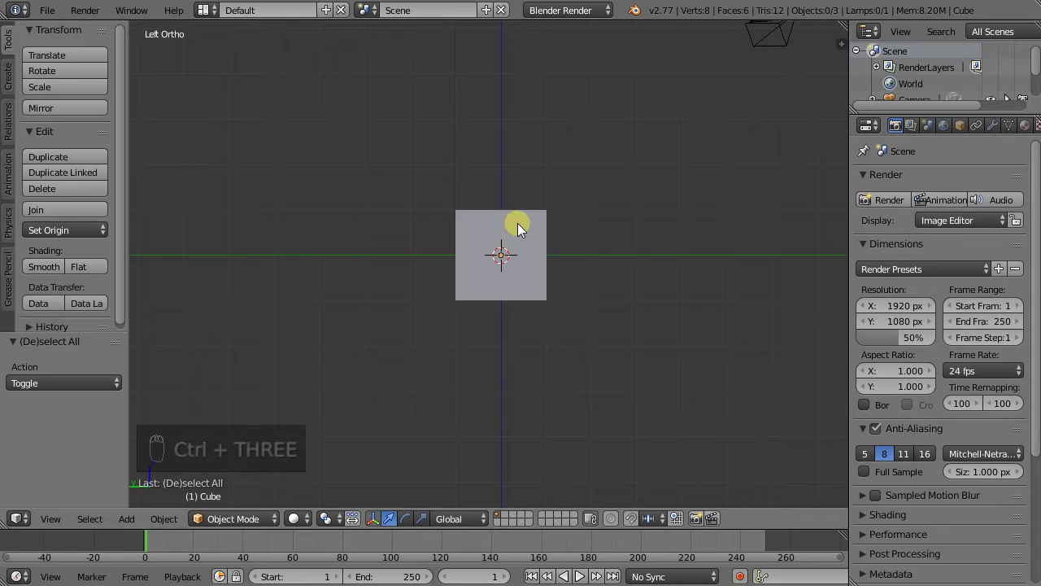
key(ctrl+shift+1)
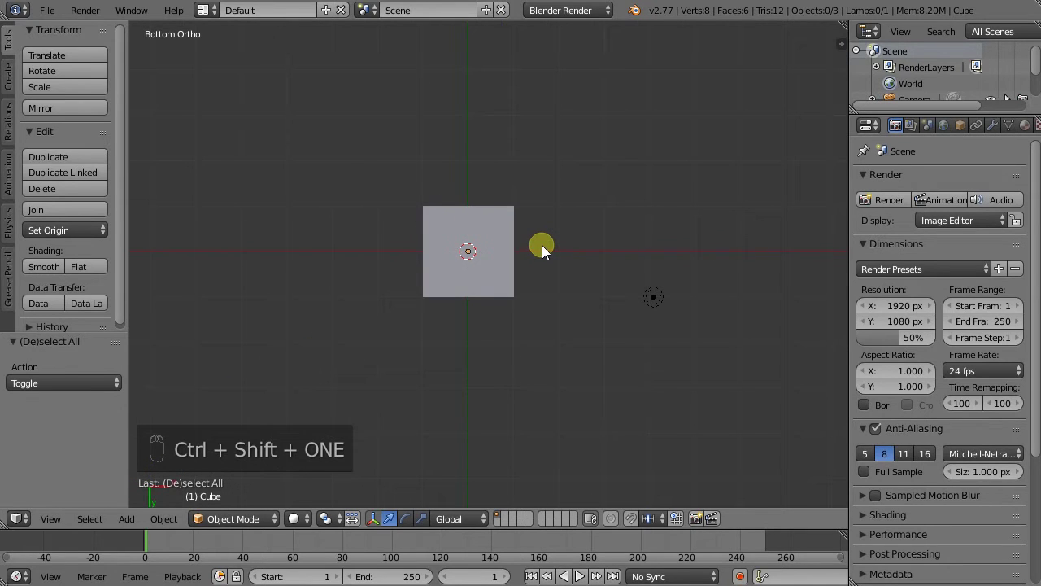
key(ctrl+shift+2)
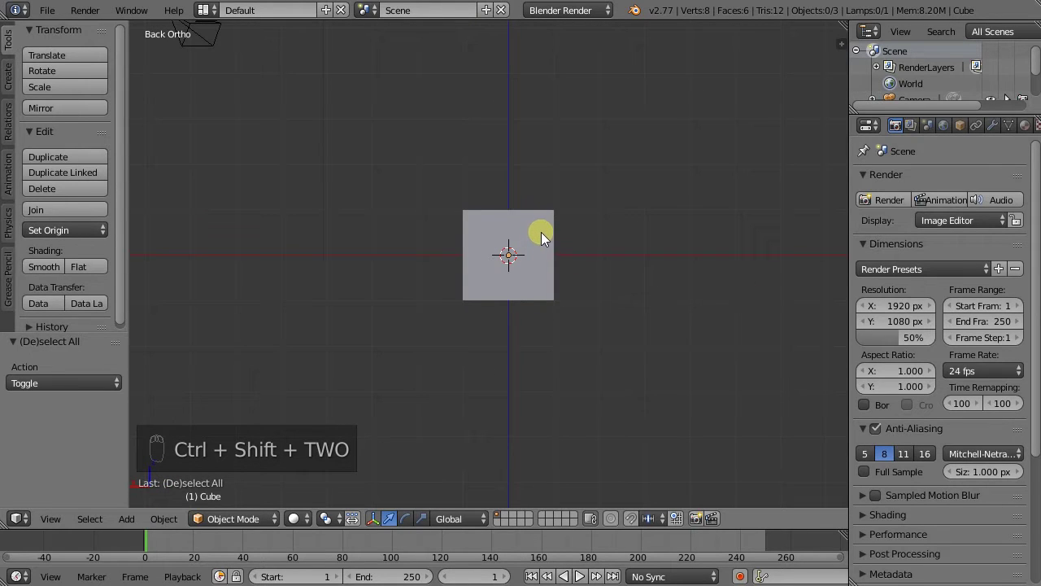
key(ctrl+shift+3)
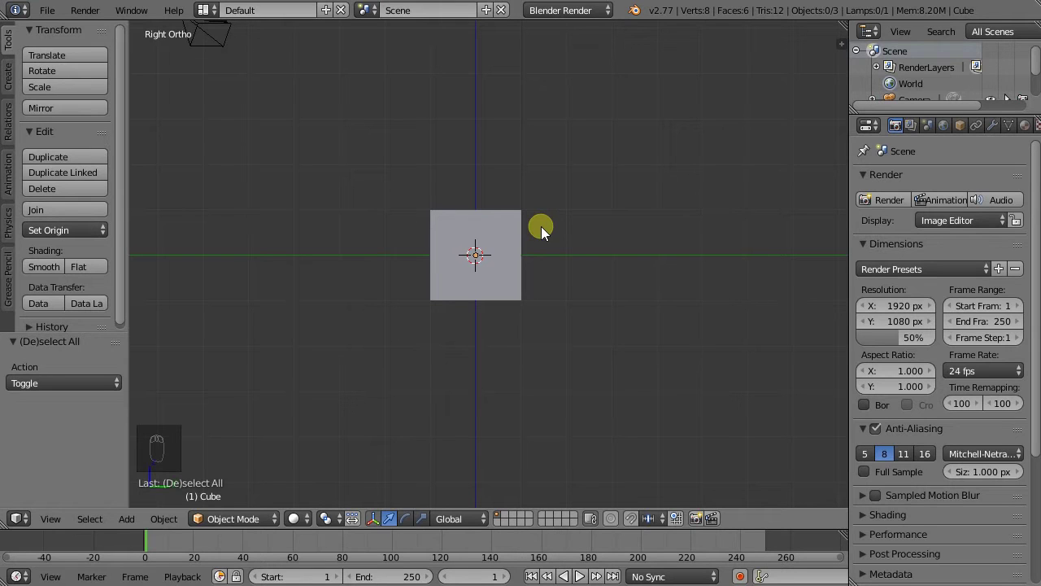
Step: View through the camera with Ctrl+4, toggle ortho/perspective twice with Ctrl+5, then zoom out
key(ctrl+4)
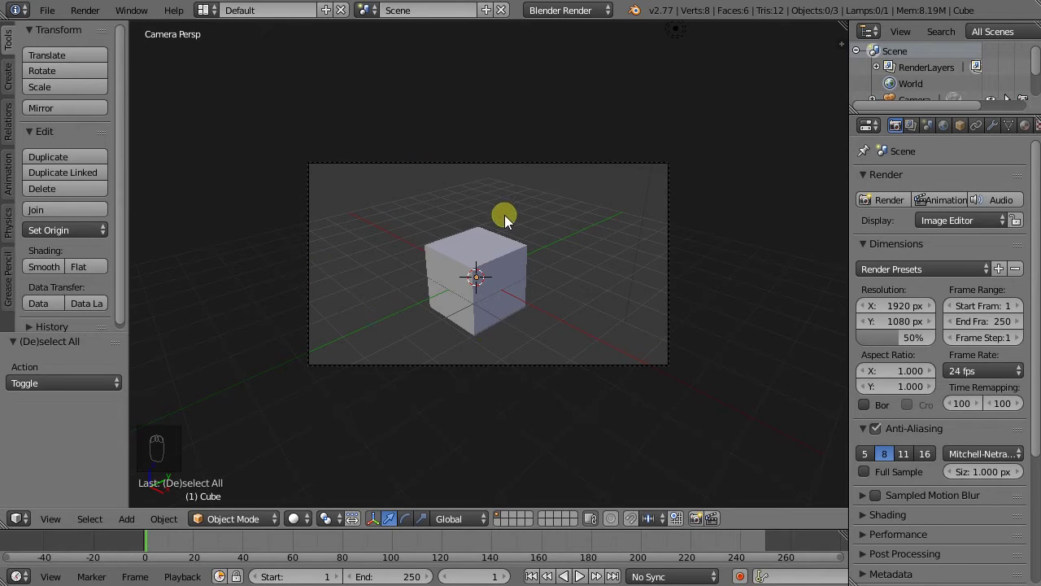
middle_drag(481, 255, 475, 279)
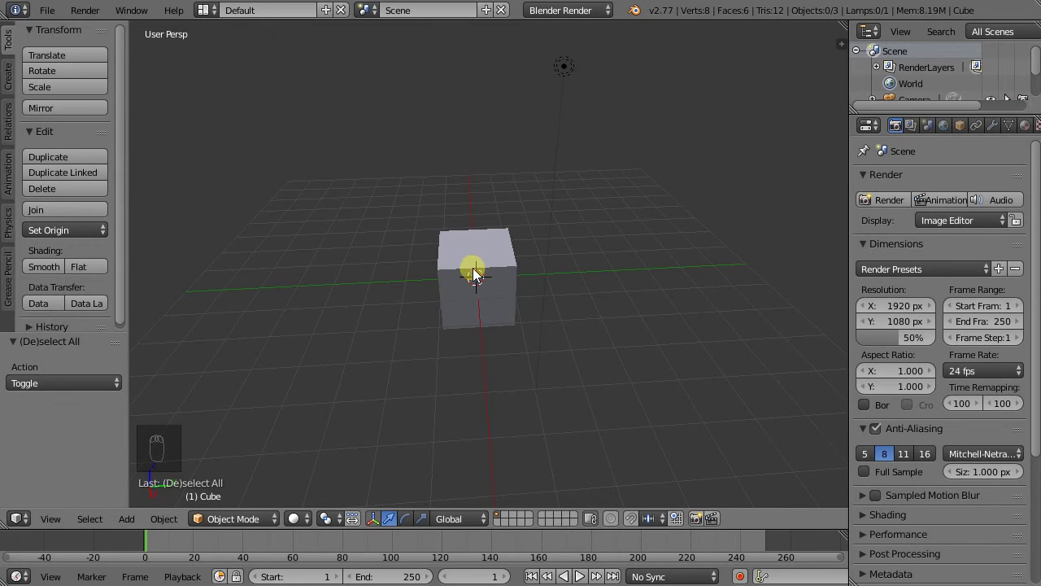
key(ctrl+5)
mouse_move(477, 261)
middle_down()
mouse_move(458, 274)
mouse_move(508, 271)
mouse_move(483, 240)
mouse_move(459, 258)
middle_up()
key(ctrl+5)
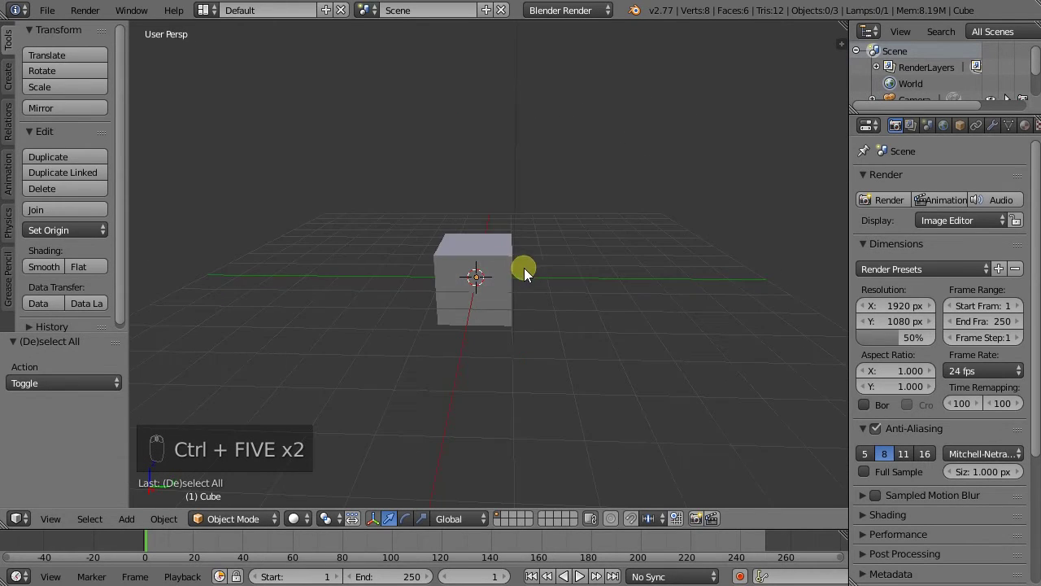
mouse_move(525, 293)
middle_down()
mouse_move(448, 318)
mouse_move(507, 339)
mouse_move(533, 309)
middle_up()
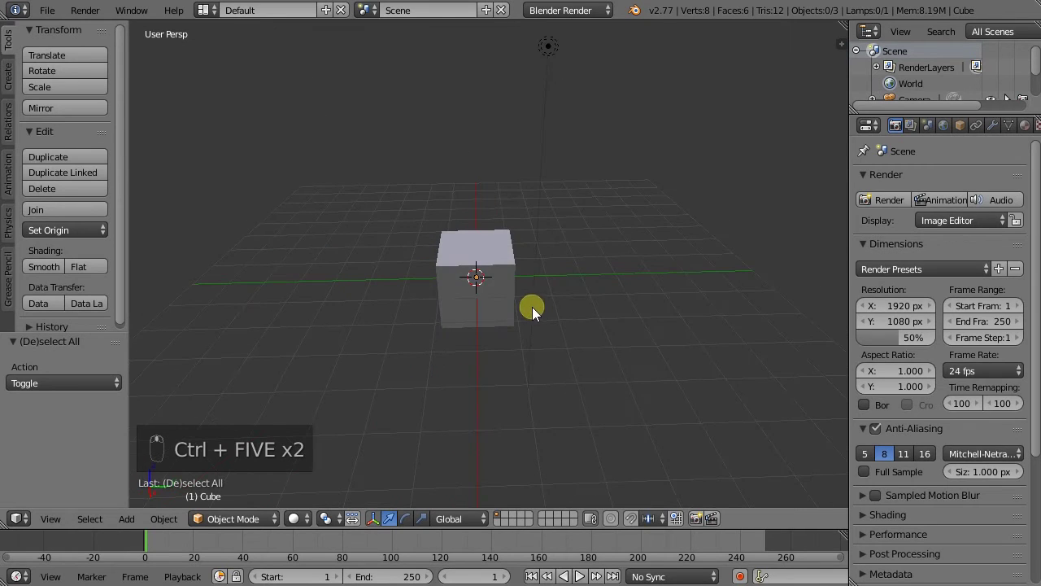
scroll(446, 297, down, 6)
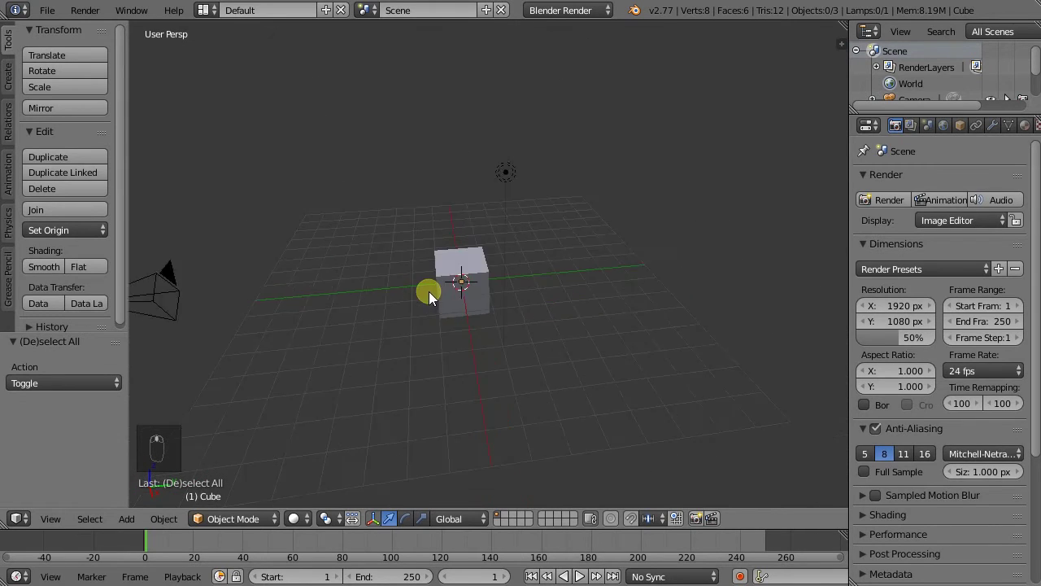
Step: Frame the camera, then the cube, with Ctrl+6, and orbit to look down from above
click(301, 289)
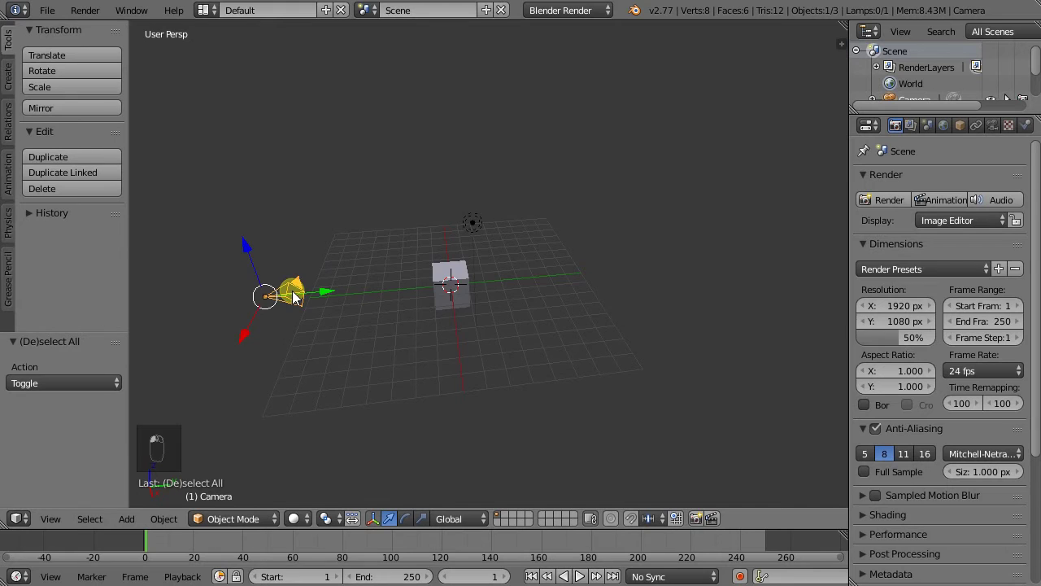
key(ctrl+6)
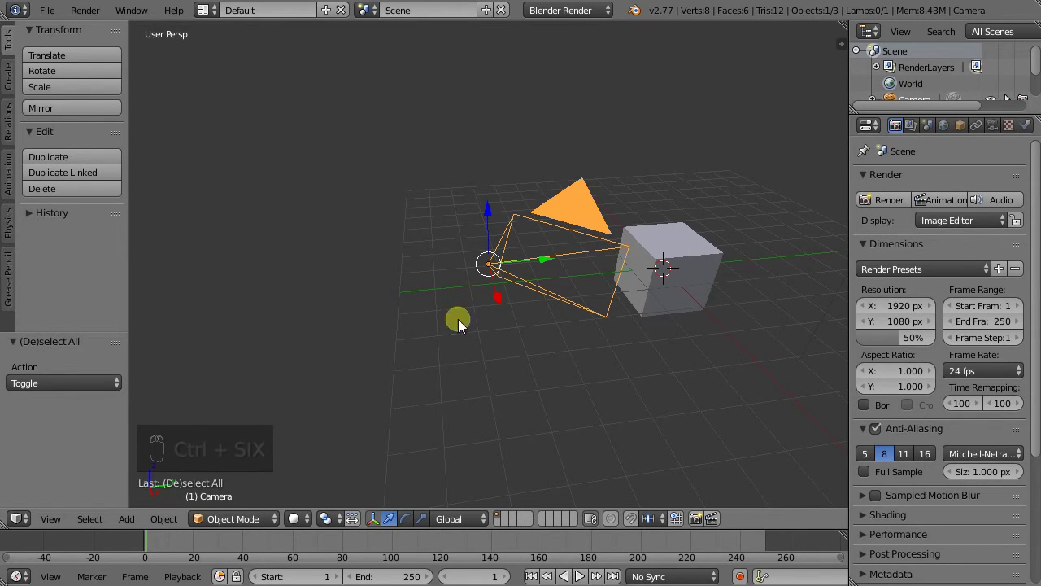
right_click(683, 254)
key(ctrl+6)
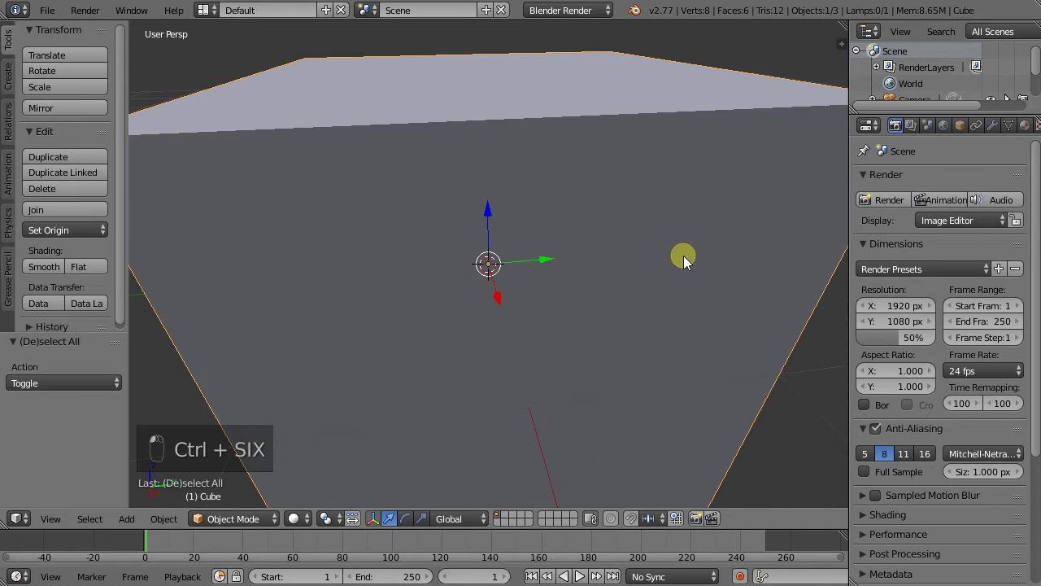
middle_drag(520, 265, 535, 298)
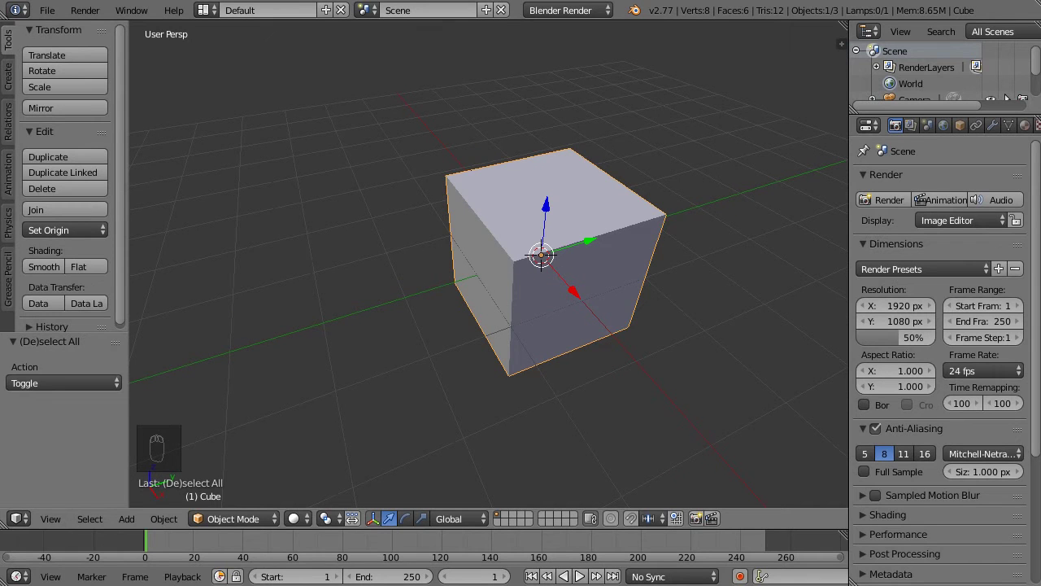
middle_drag(518, 303, 539, 148)
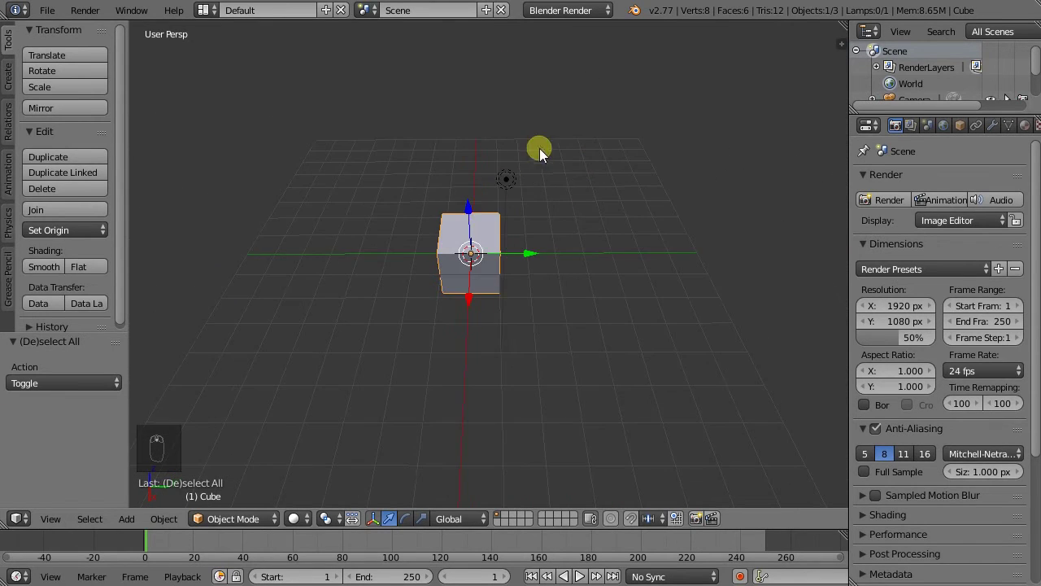
middle_drag(208, 254, 411, 244)
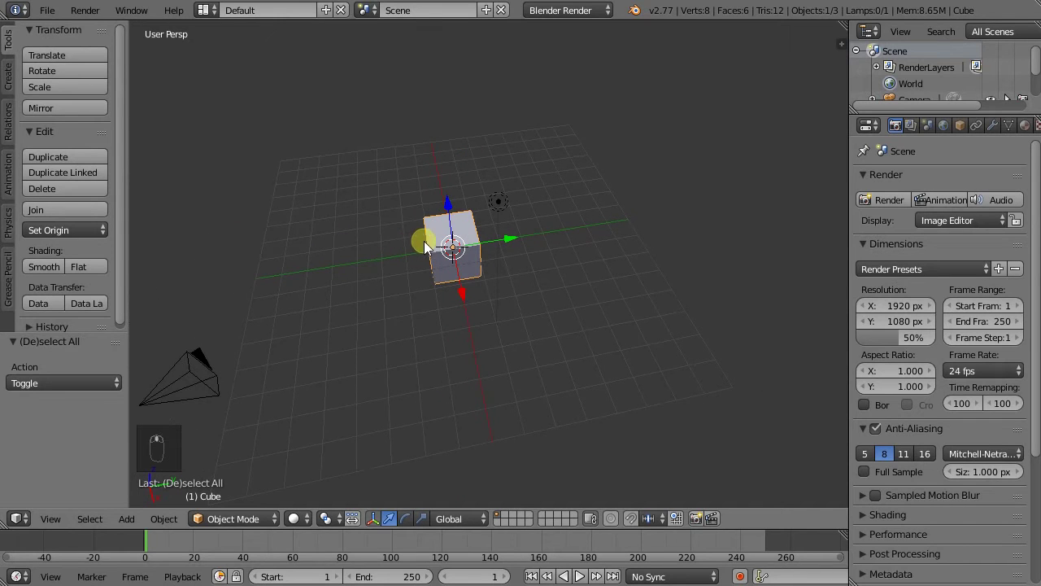
Step: Duplicate the cube four times with Shift+D, placing the copies around it on the grid
key(shift+d)
click(308, 219)
key(shift+d)
click(614, 305)
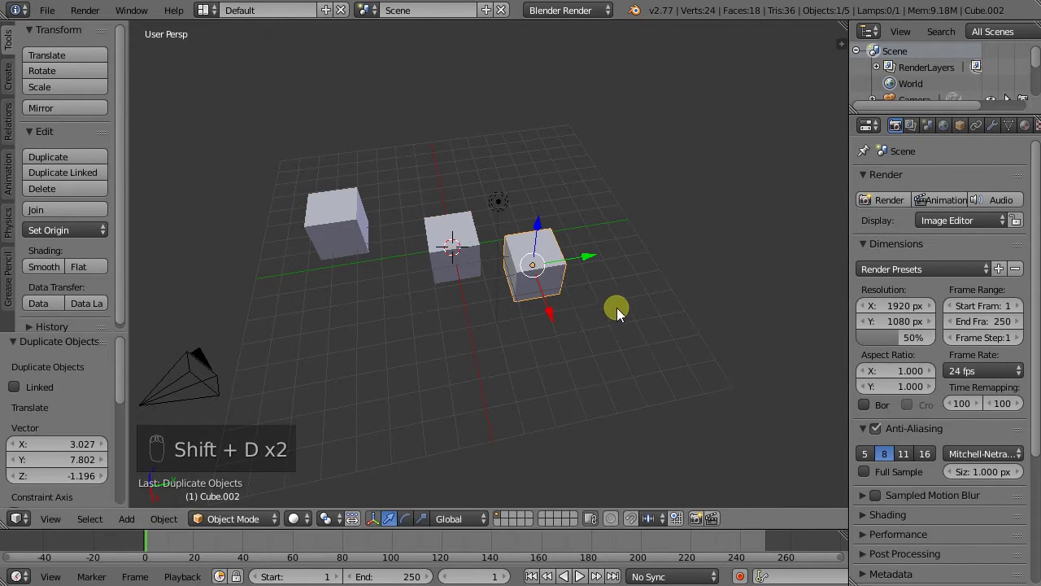
key(shift+d)
click(473, 425)
key(shift+d)
click(758, 277)
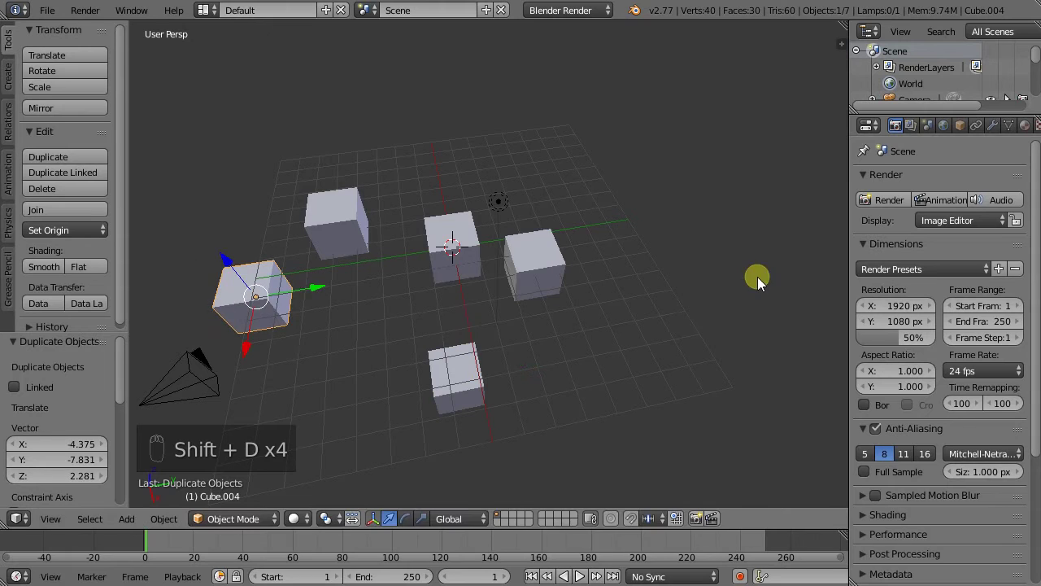
Step: Isolate the centre cube with View Global/Local and Shift+/, then return to showing all cubes
right_click(428, 232)
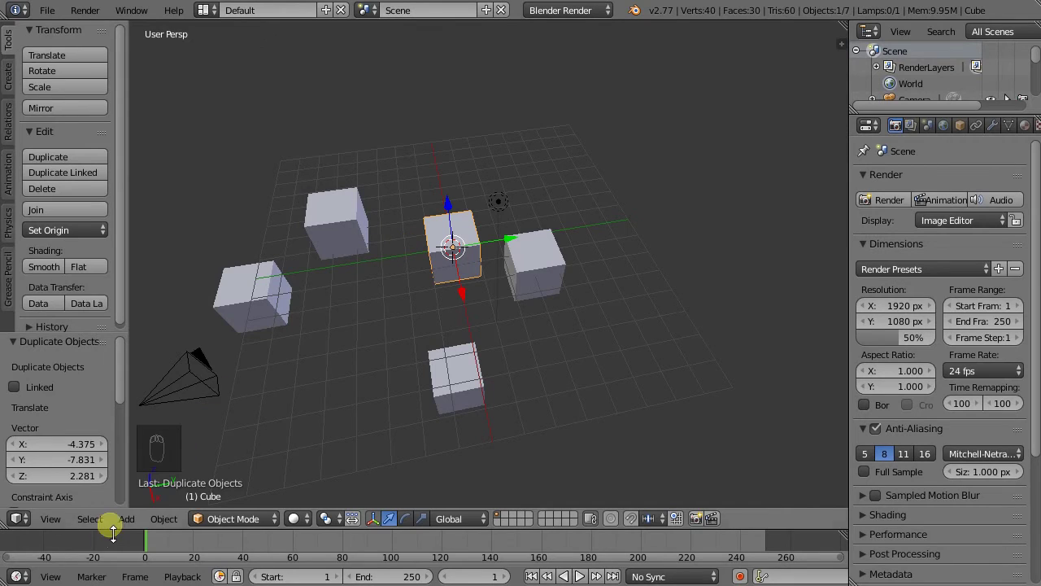
click(49, 519)
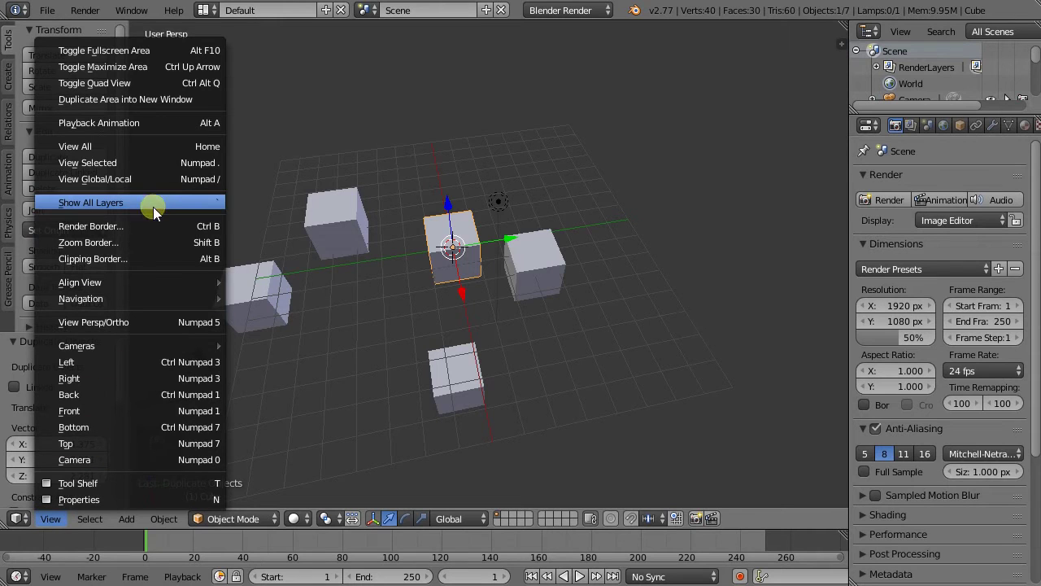
click(121, 179)
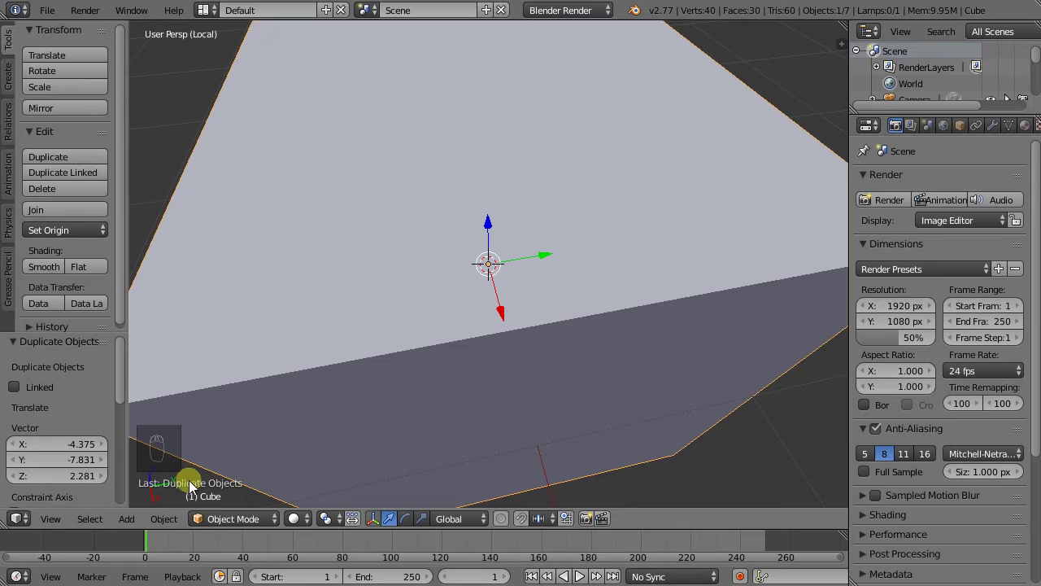
click(49, 519)
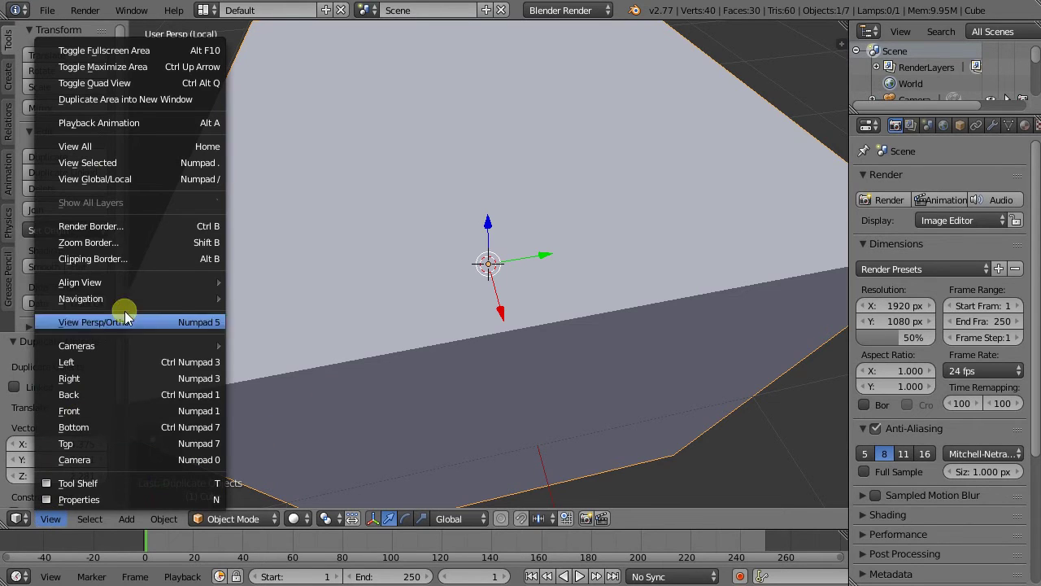
click(132, 185)
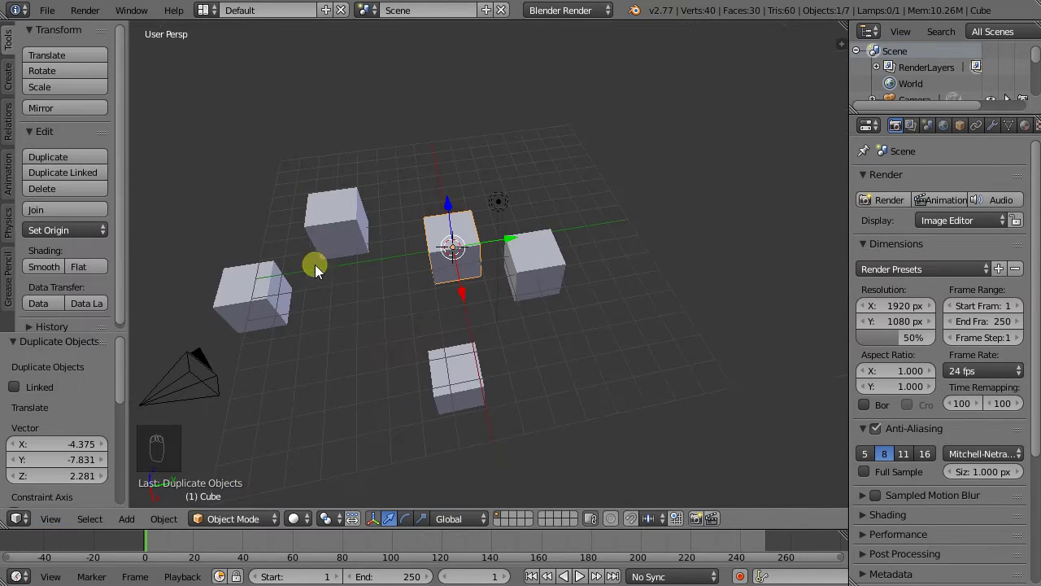
middle_drag(480, 258, 477, 251)
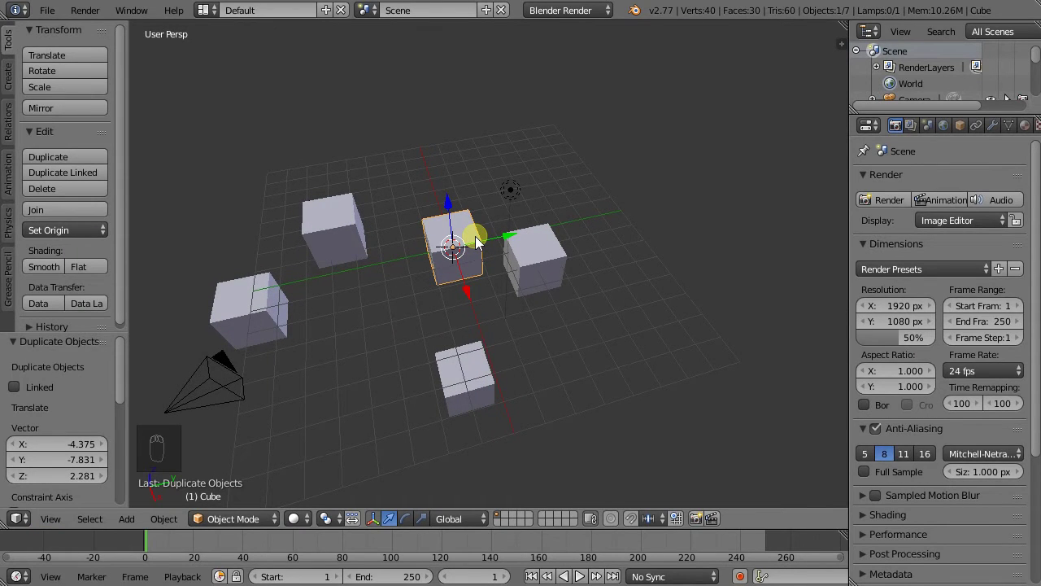
key(shift+slash)
key(shift+slash)
key(shift+slash)
key(shift+slash)
key(shift+slash)
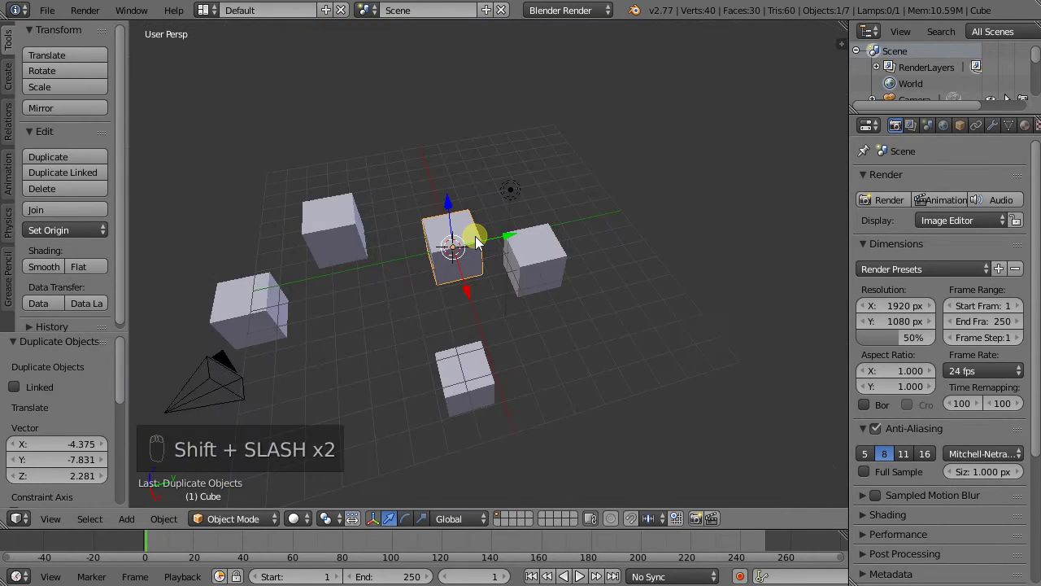
key(shift+slash)
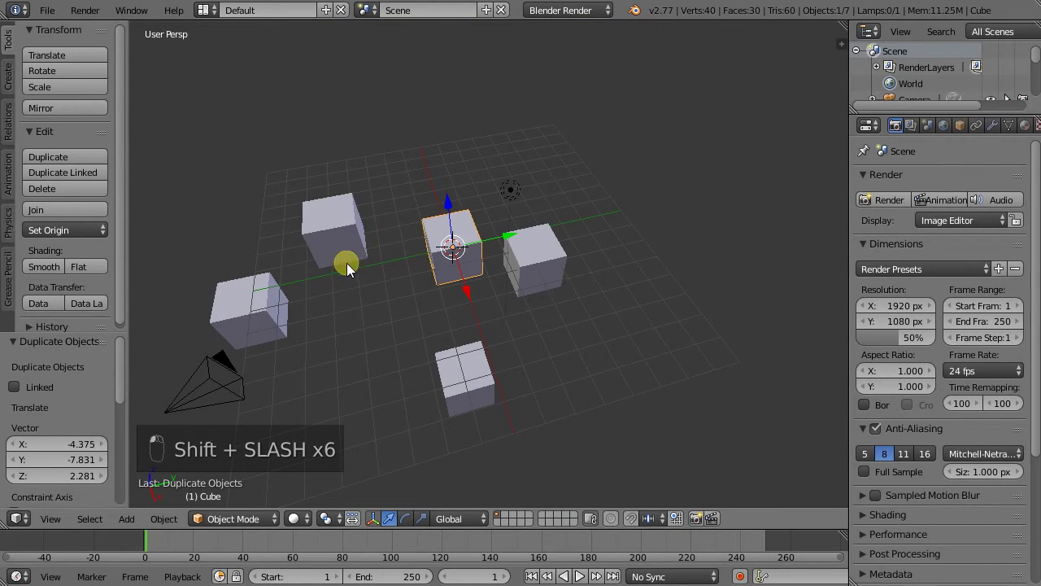
drag(345, 260, 364, 291)
middle_drag(490, 352, 335, 244)
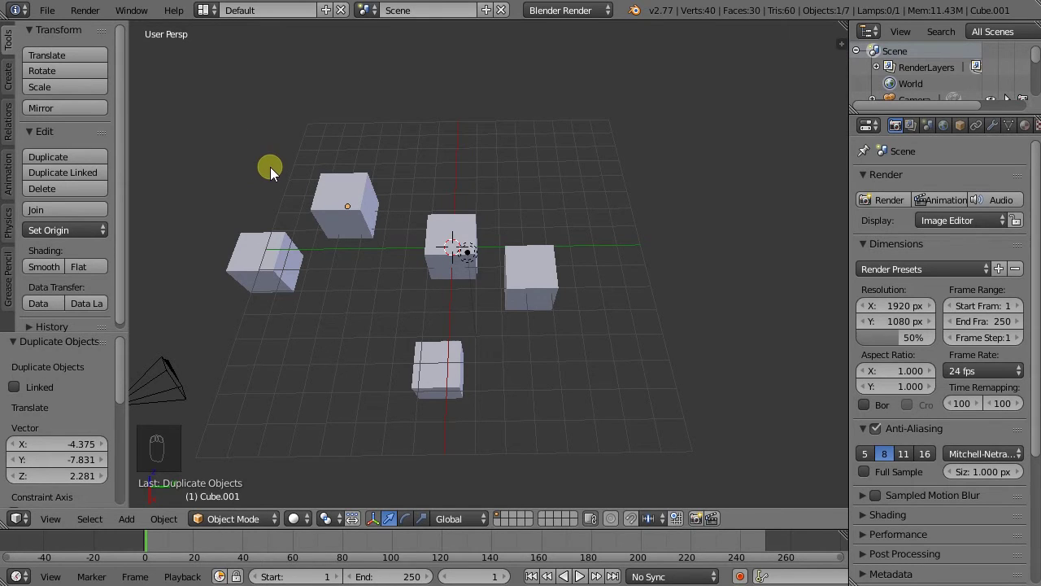
Step: Box-select cubes with B, deselect all with A, then box-select everything and remove some objects
key(b)
drag(168, 124, 485, 347)
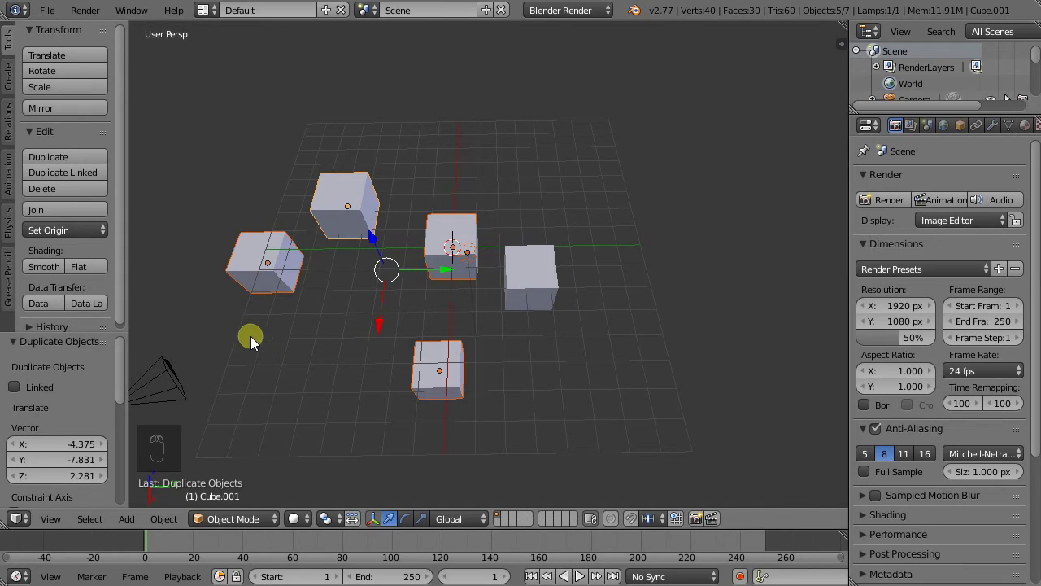
key(a)
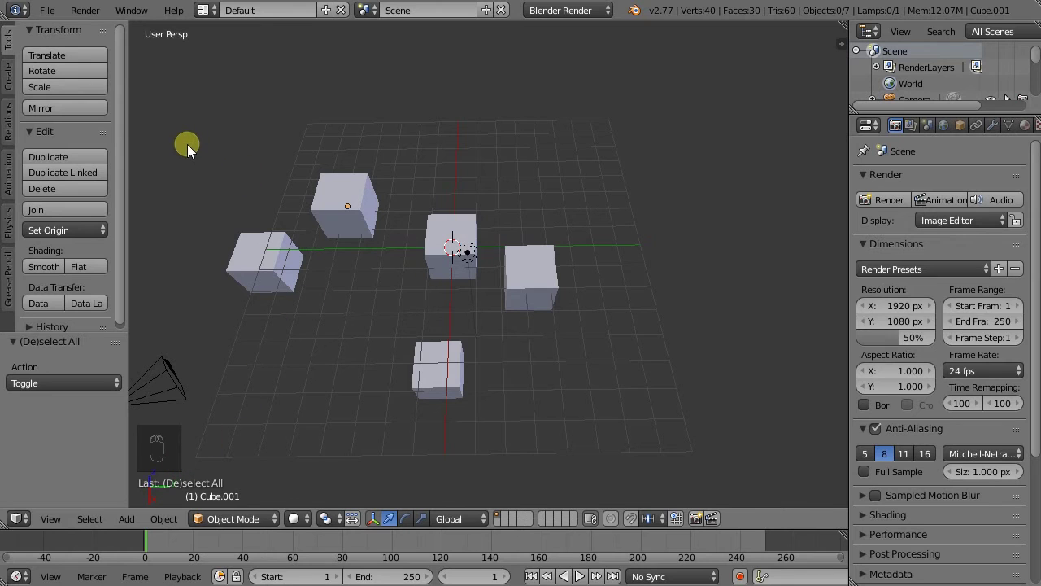
key(b)
drag(171, 122, 626, 428)
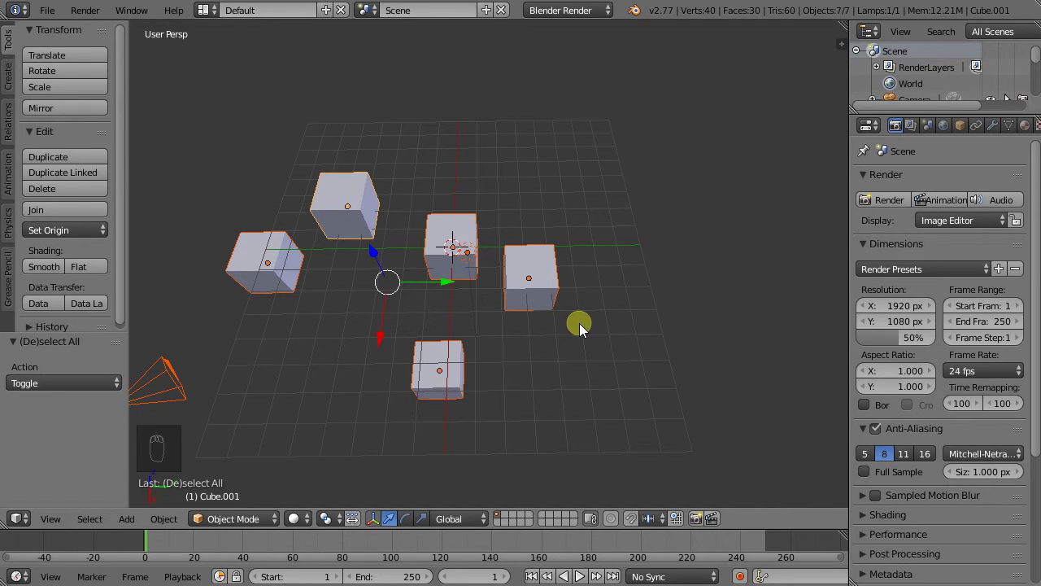
key(b)
middle_drag(602, 352, 545, 278)
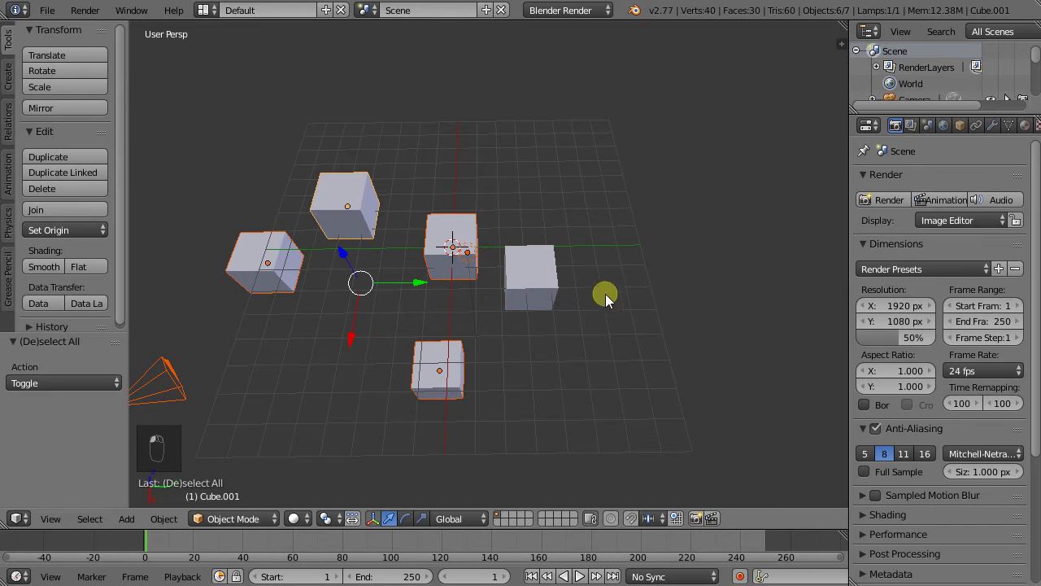
key(b)
middle_drag(538, 406, 456, 278)
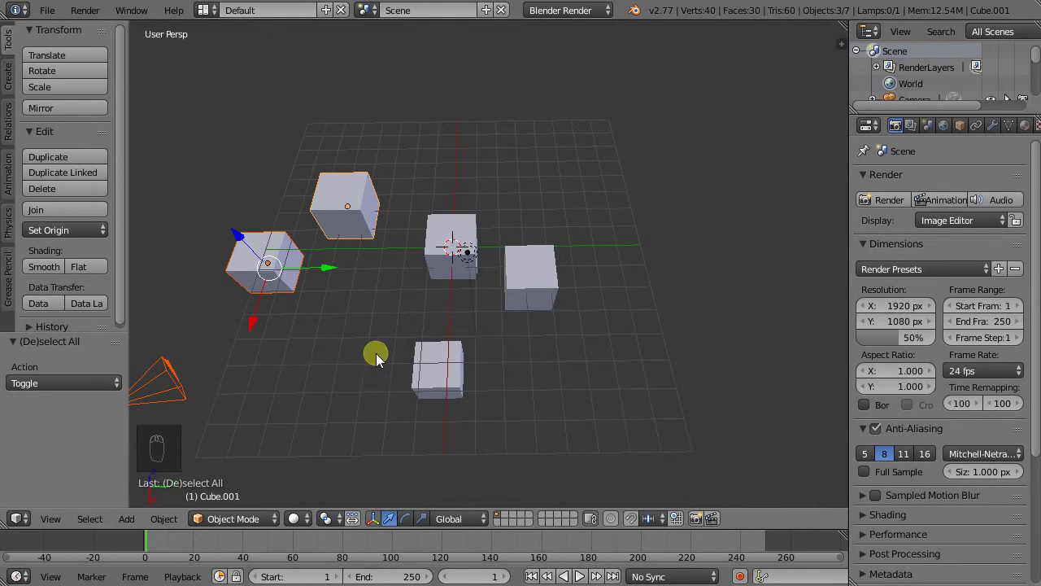
Step: Add the lamp and cubes back, clear, reselect groups, ending with only the bottom cube selected
shift+drag(377, 321, 474, 415)
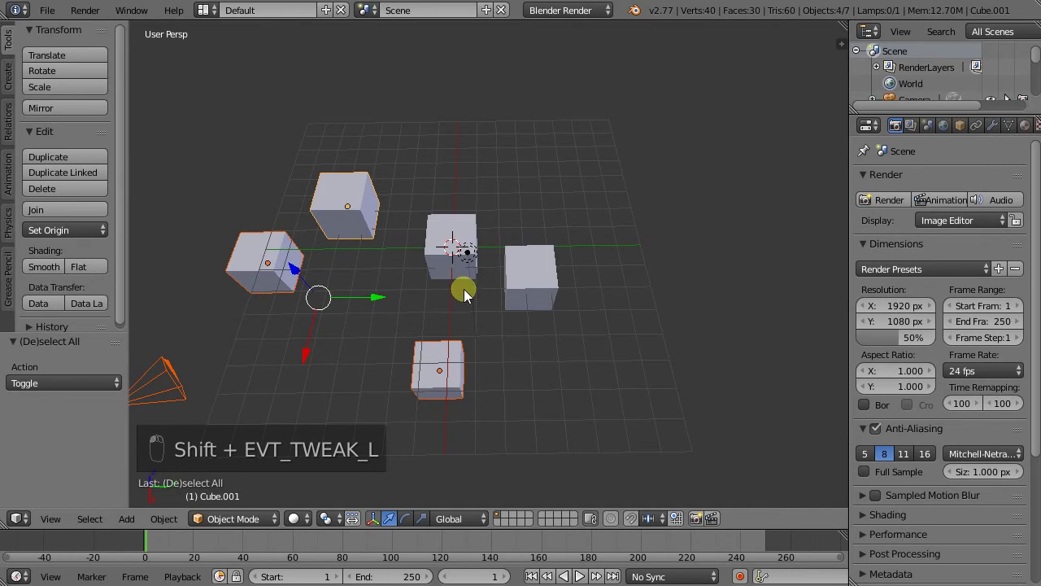
shift+click(464, 289)
shift+drag(536, 288, 560, 270)
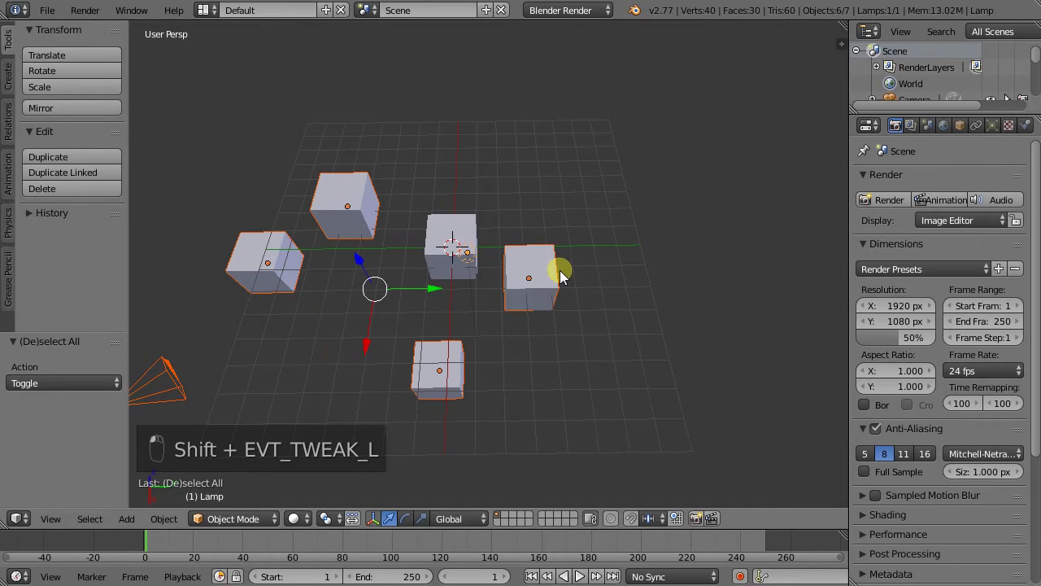
shift+click(432, 274)
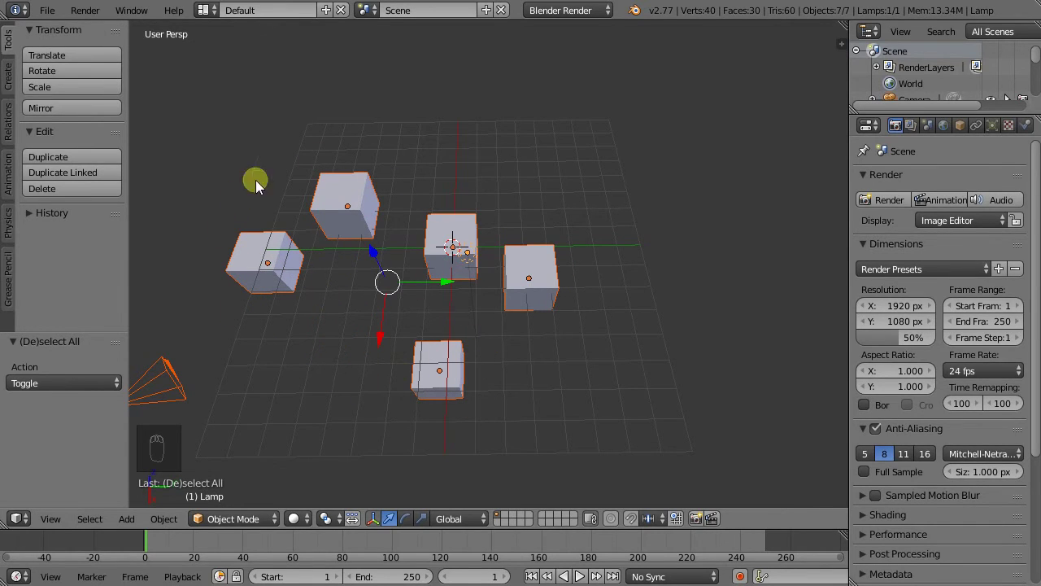
drag(272, 330, 290, 342)
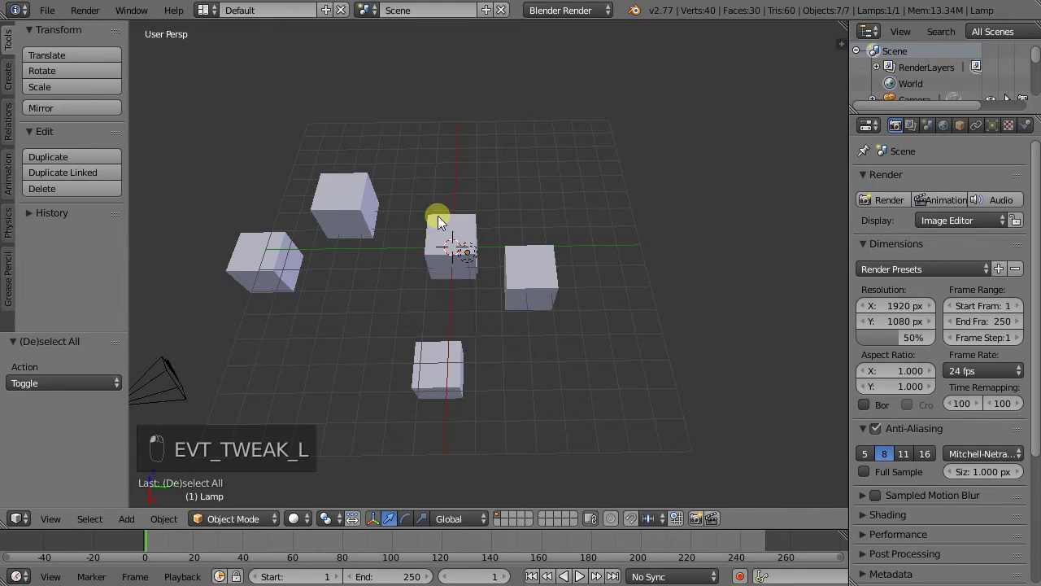
drag(217, 317, 167, 382)
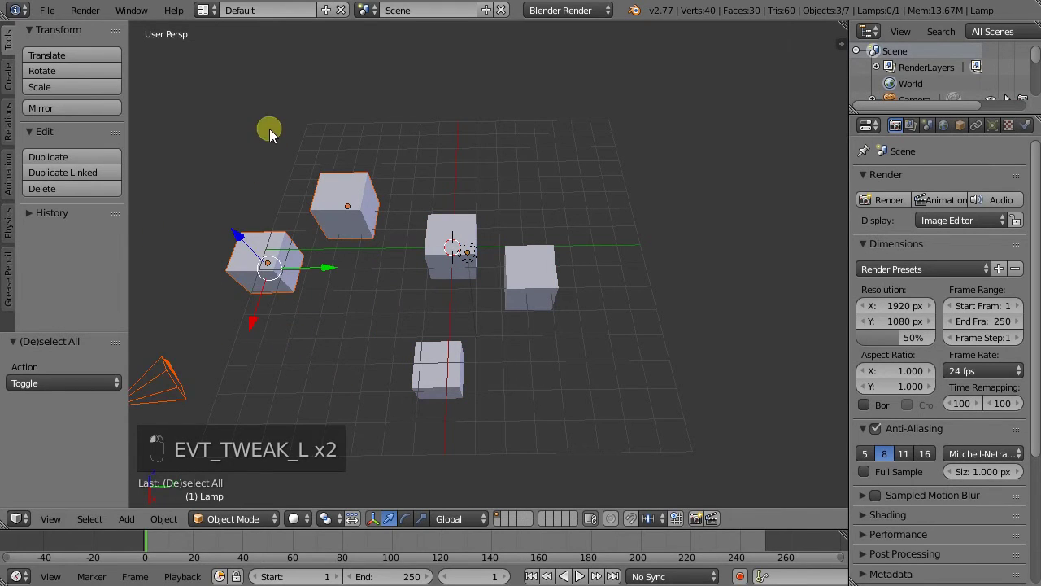
drag(269, 129, 477, 293)
drag(371, 382, 523, 321)
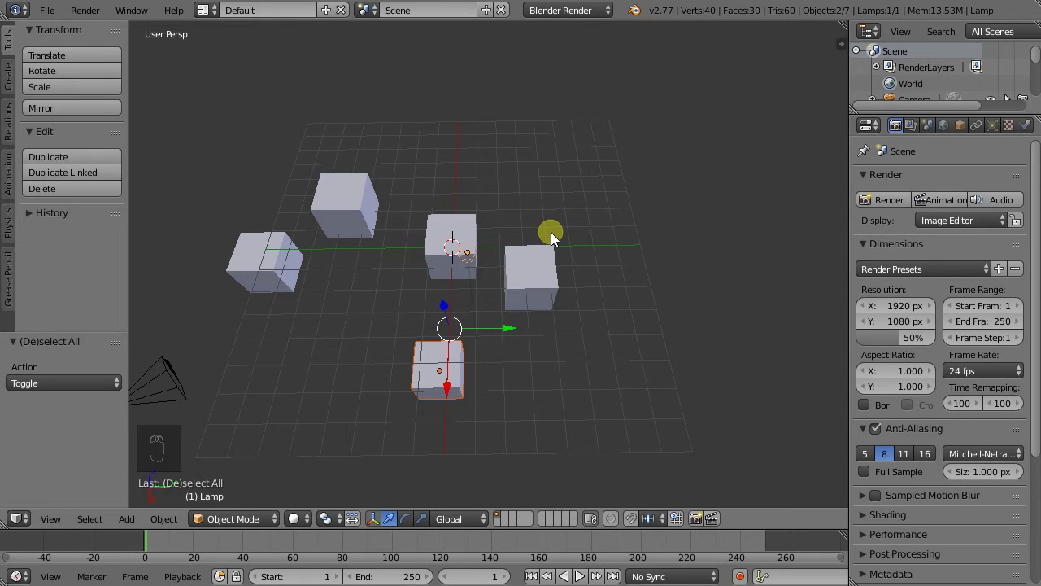
Step: Enable Import-Export: Import Images as Planes via an add-on search for 'pla', save settings, close preferences
click(47, 10)
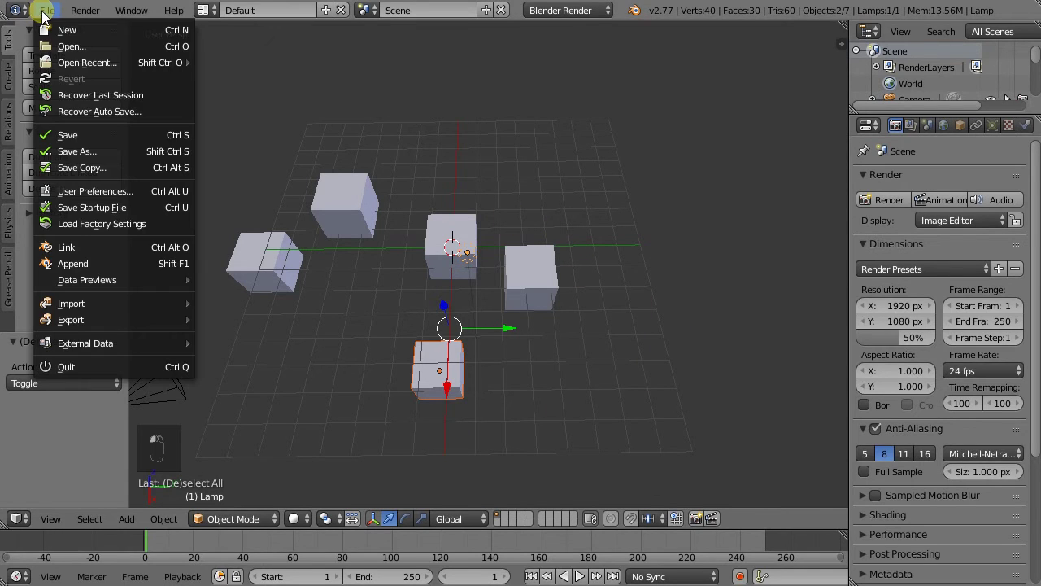
click(123, 200)
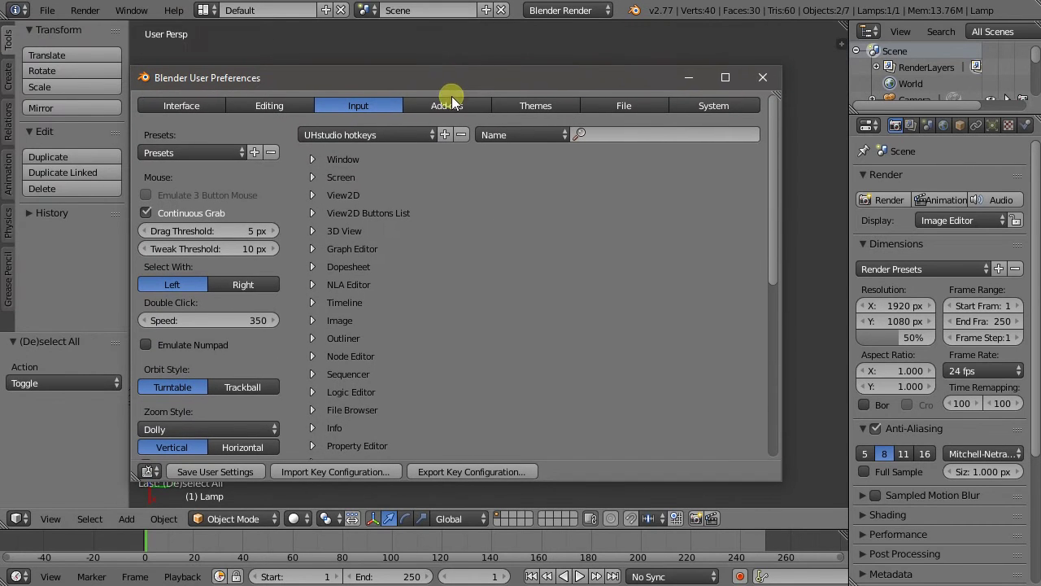
click(450, 106)
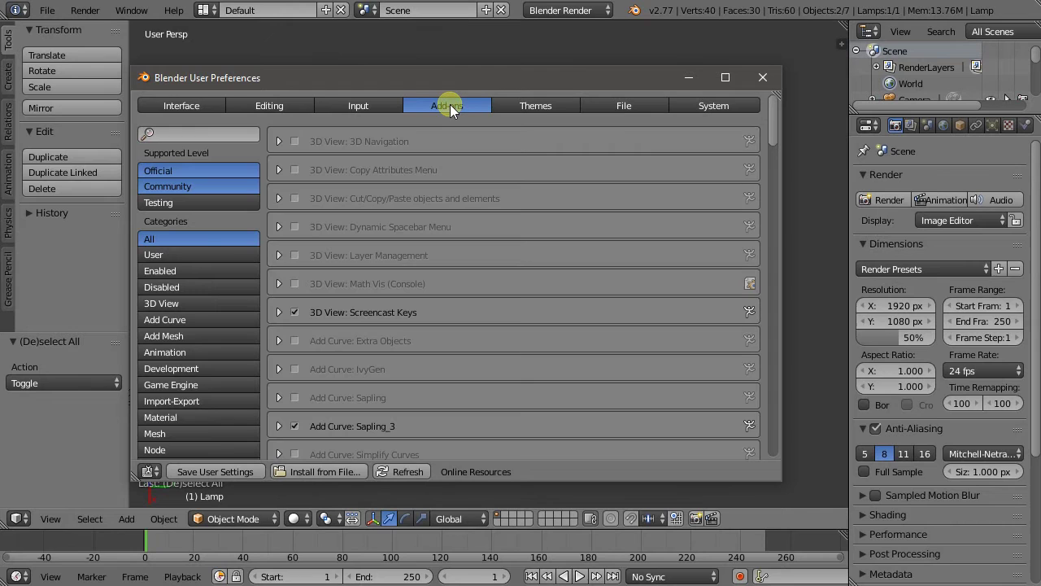
click(212, 135)
text(plan)
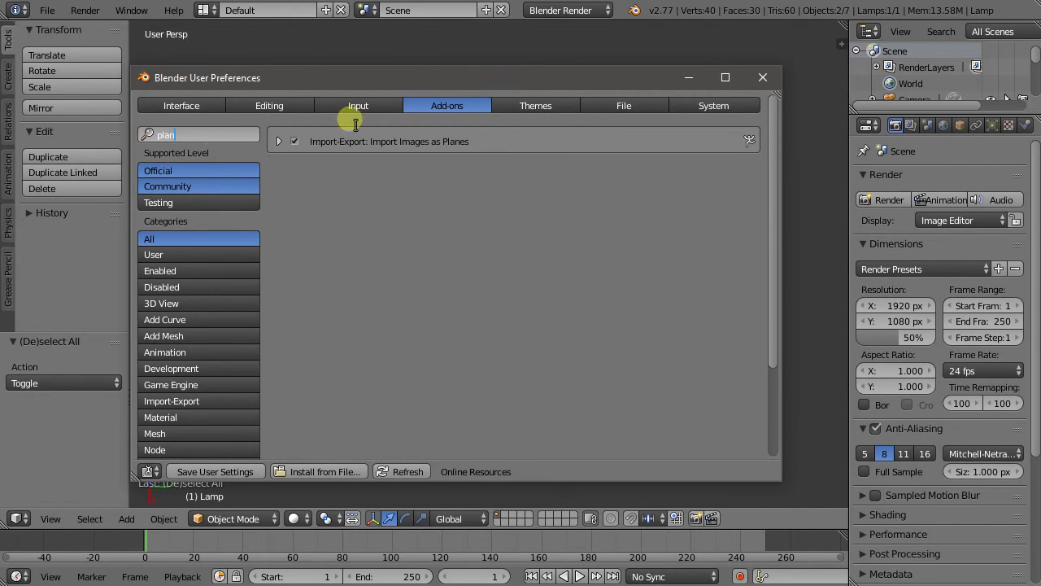
click(295, 141)
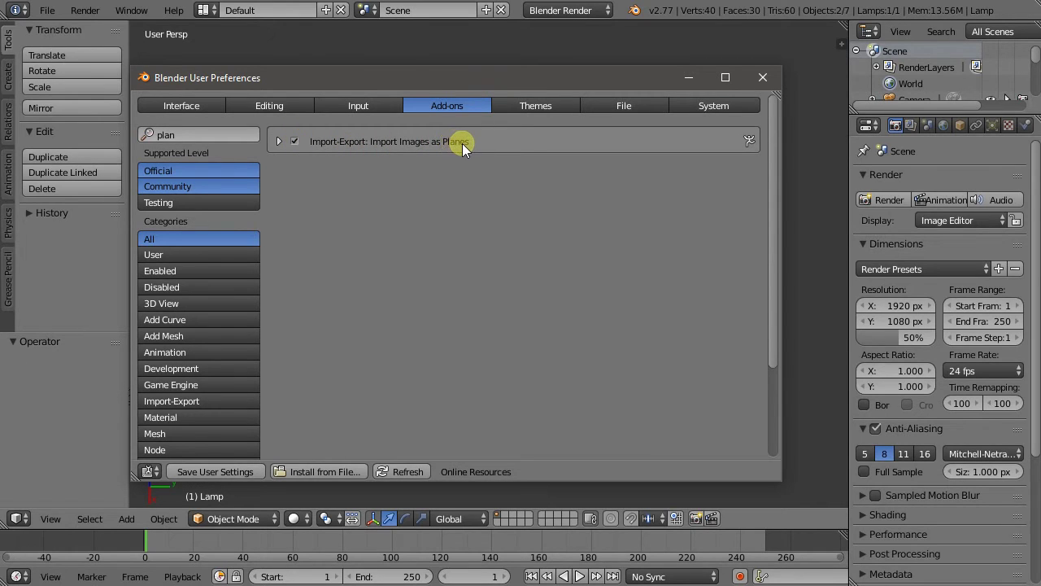
click(232, 470)
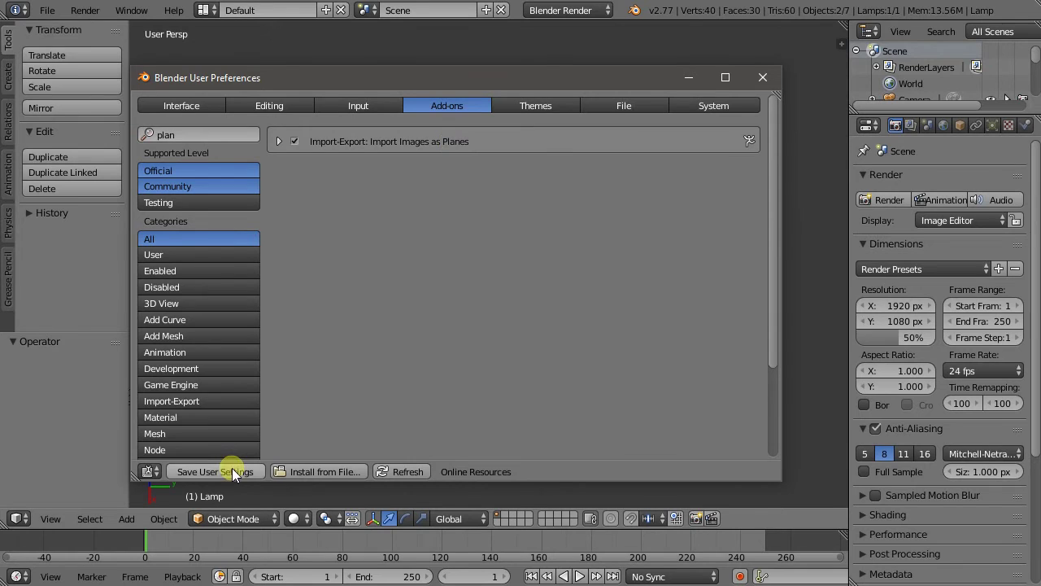
click(757, 79)
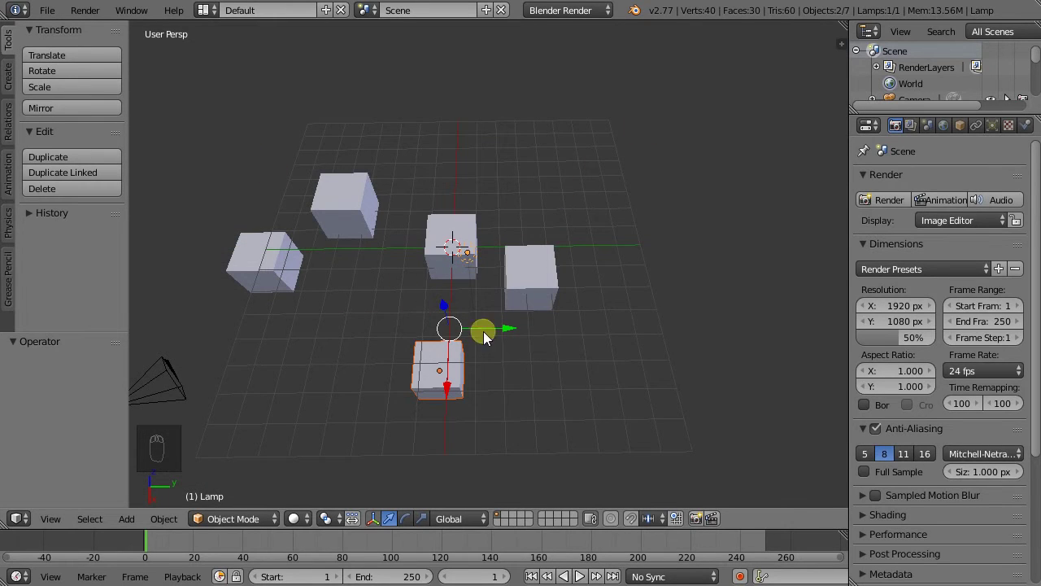
Step: Import satellite image.PNG from blender training/hut/_in as an image plane
click(46, 14)
mouse_move(63, 303)
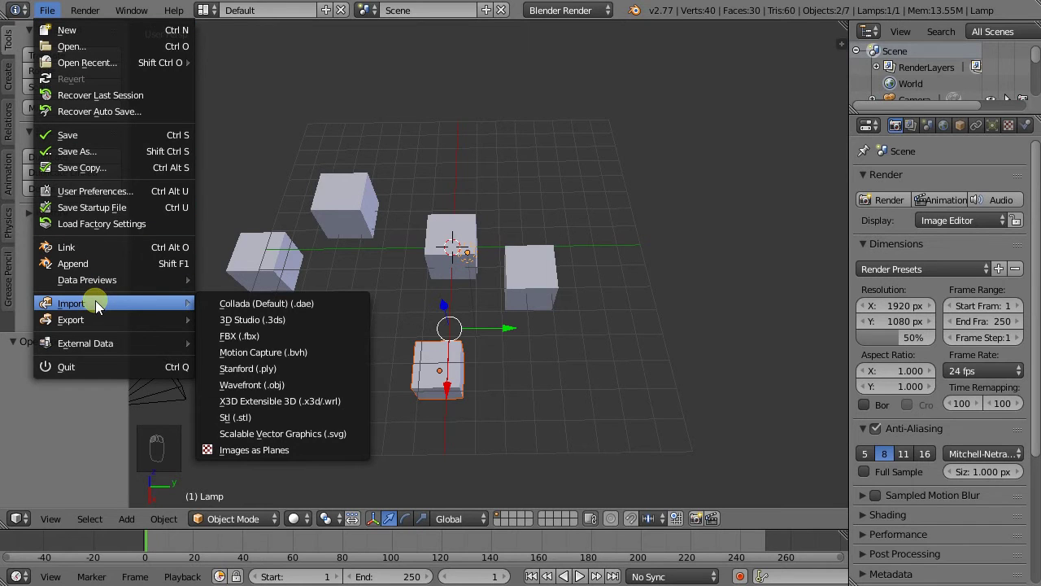
click(286, 449)
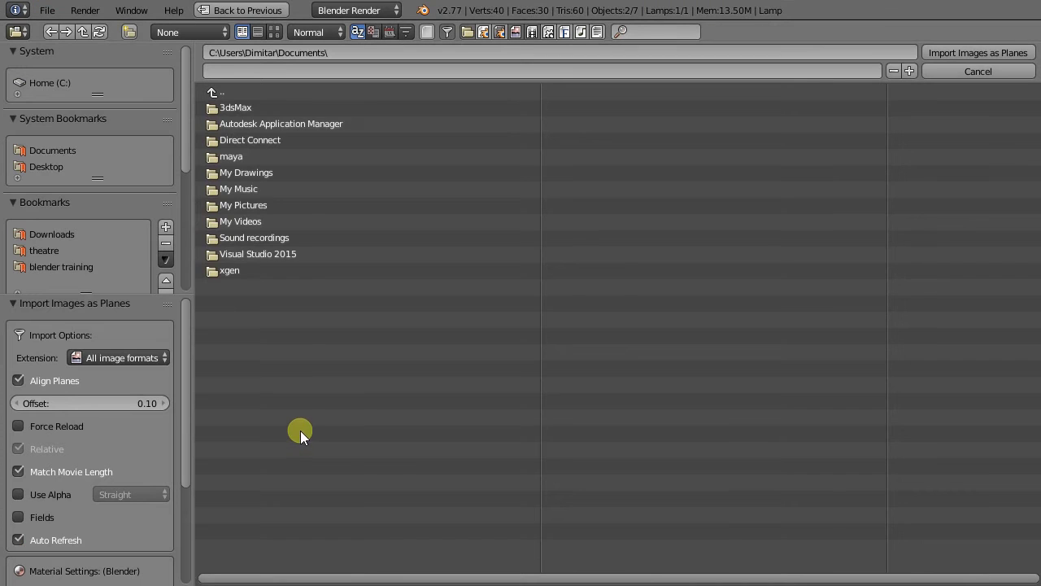
click(65, 267)
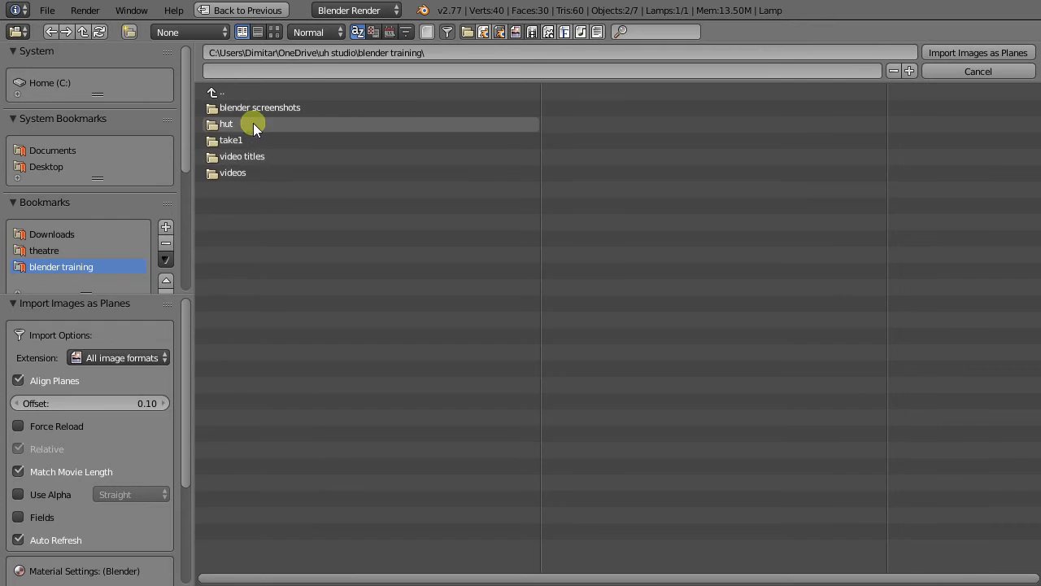
click(247, 124)
click(235, 106)
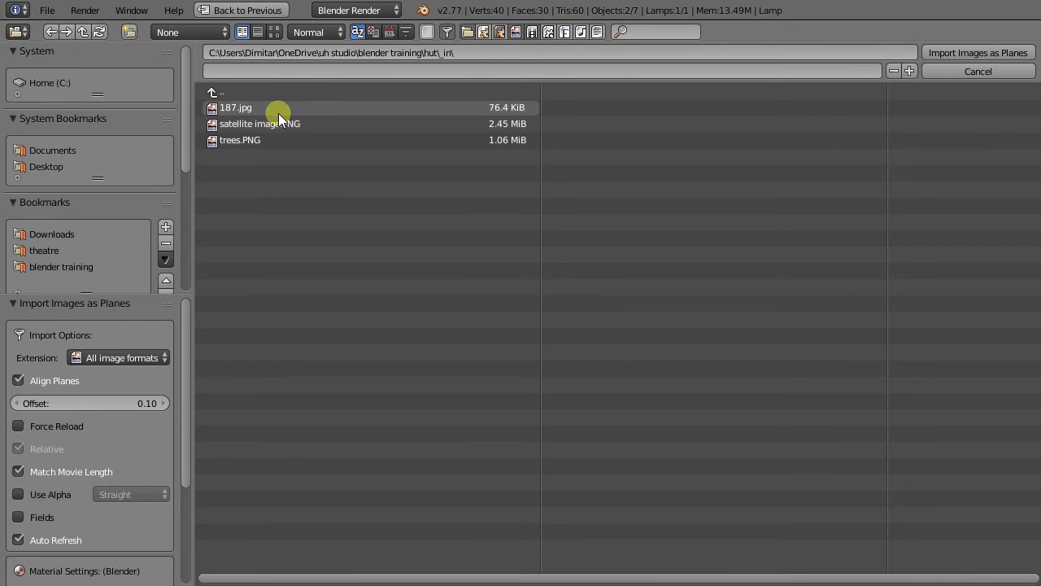
double_click(295, 121)
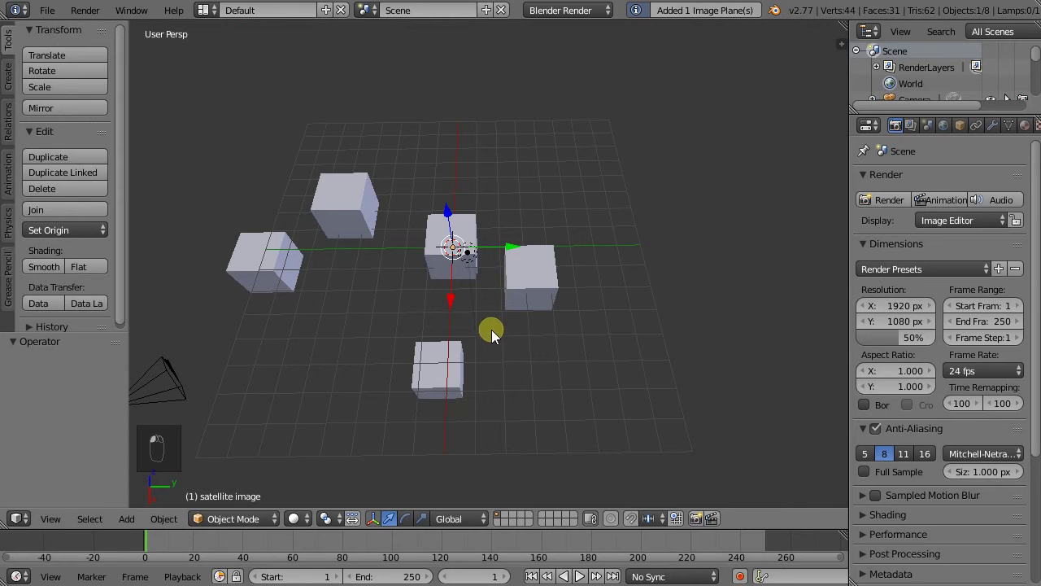
Step: Move the satellite image plane 6.733 units along Y, away from the cubes
key(g)
key(y)
click(702, 225)
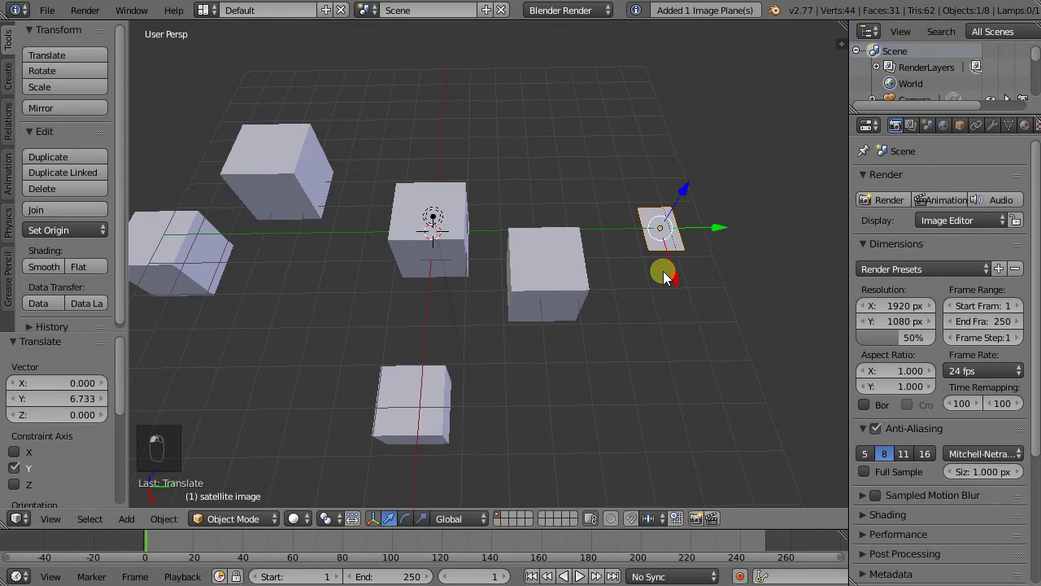
middle_drag(667, 272, 365, 274)
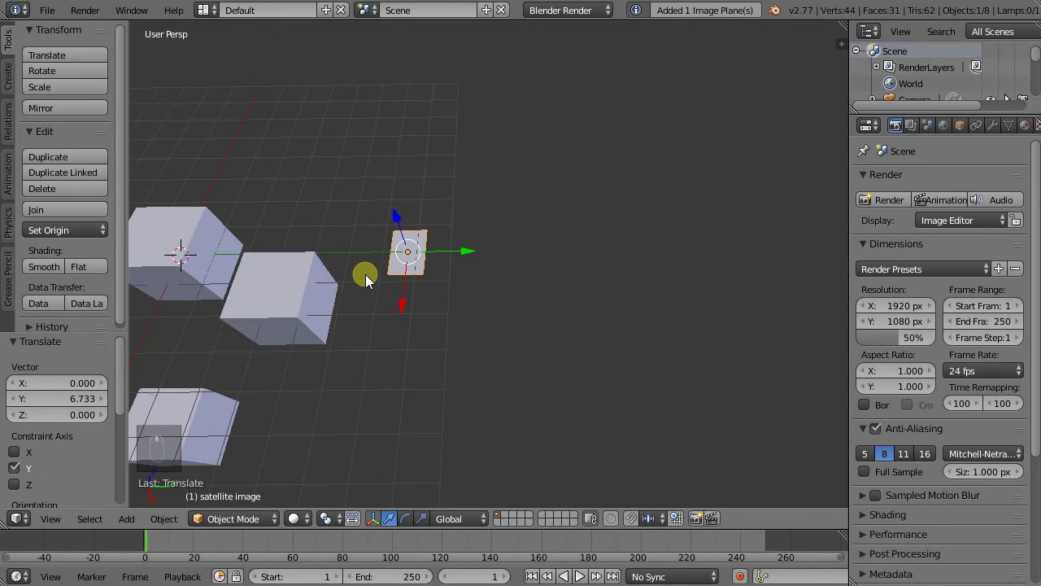
Step: Switch the viewport shading to Texture and zoom in on the satellite plane
click(295, 518)
click(317, 446)
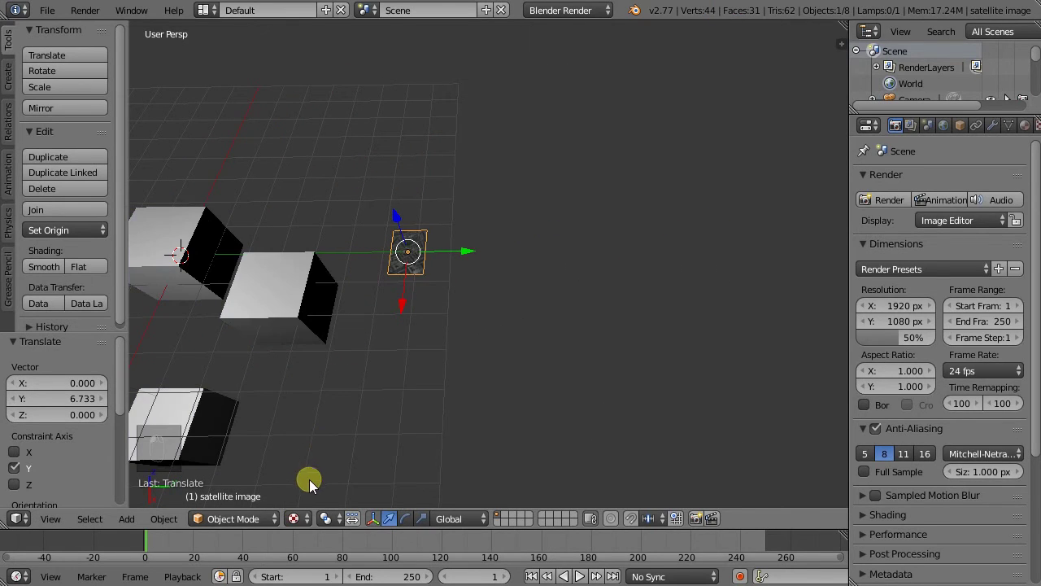
scroll(440, 194, up, 3)
middle_drag(440, 193, 344, 364)
Step: Switch the viewport to Material shading and view the plane alongside the cubes
click(294, 518)
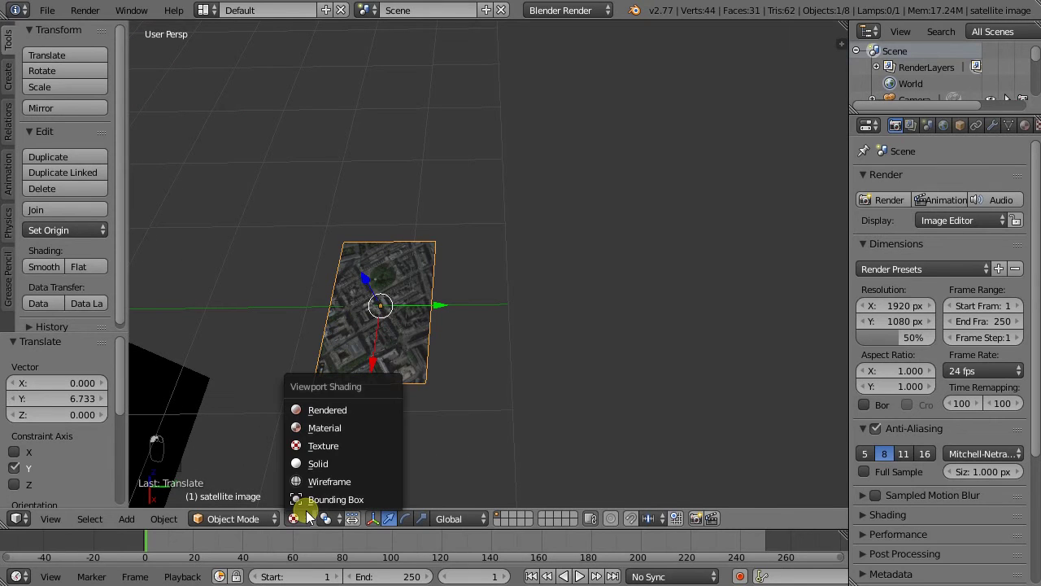
click(323, 428)
middle_drag(264, 320, 396, 309)
scroll(394, 315, up, 2)
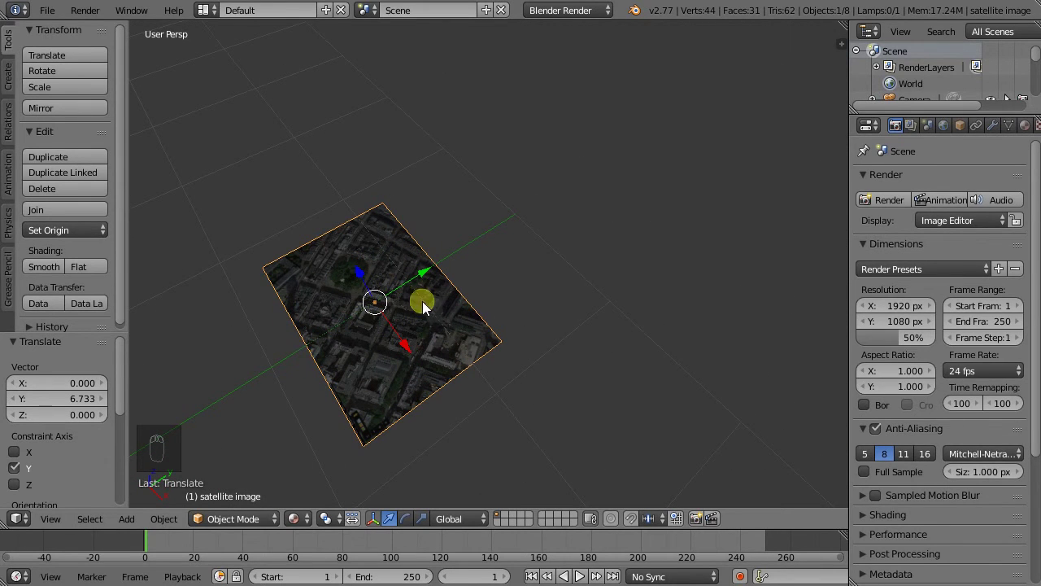
scroll(371, 309, up, 3)
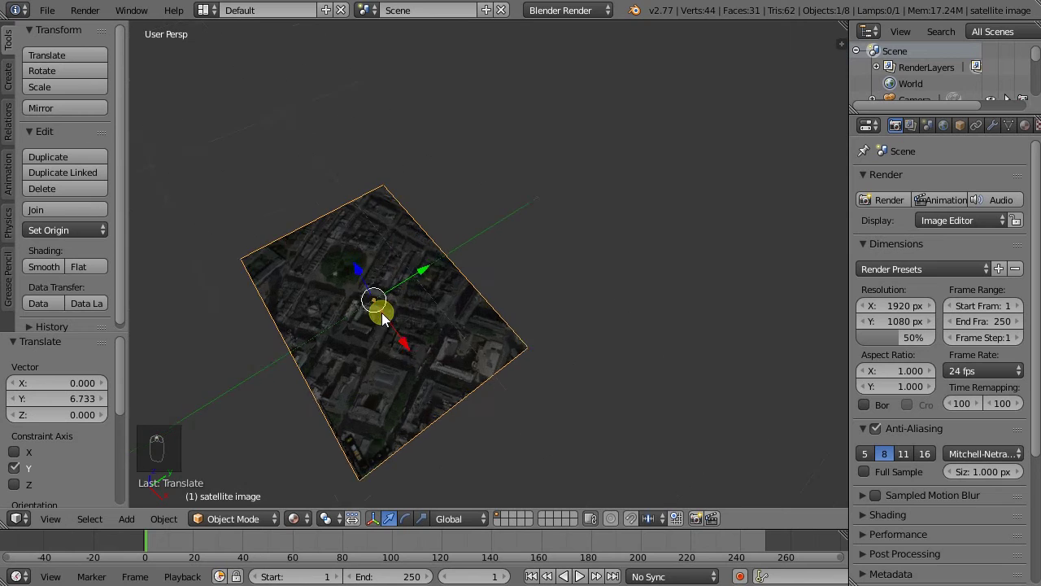
scroll(390, 280, down, 1)
scroll(389, 280, down, 4)
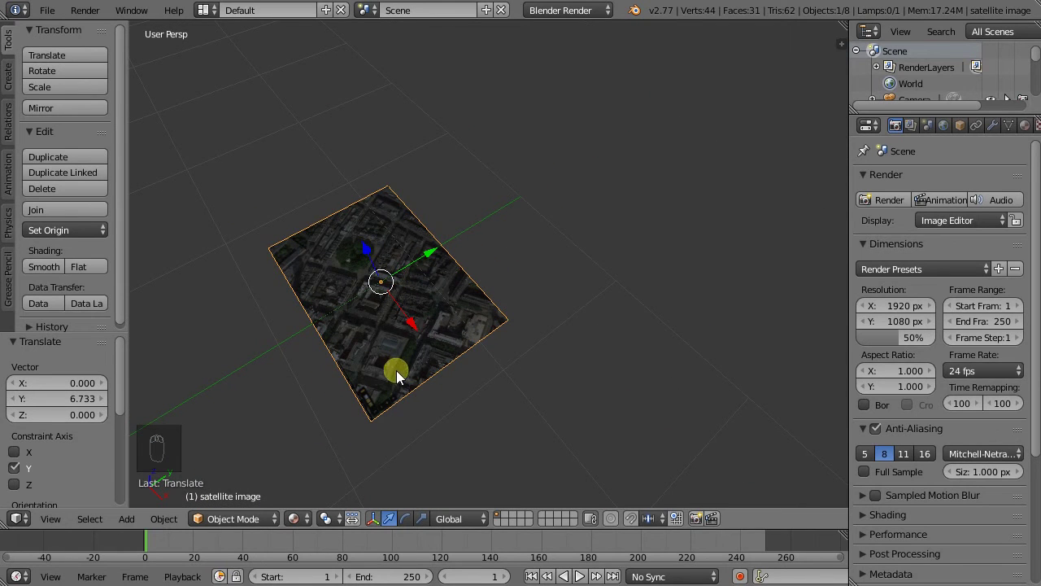
middle_drag(380, 370, 502, 286)
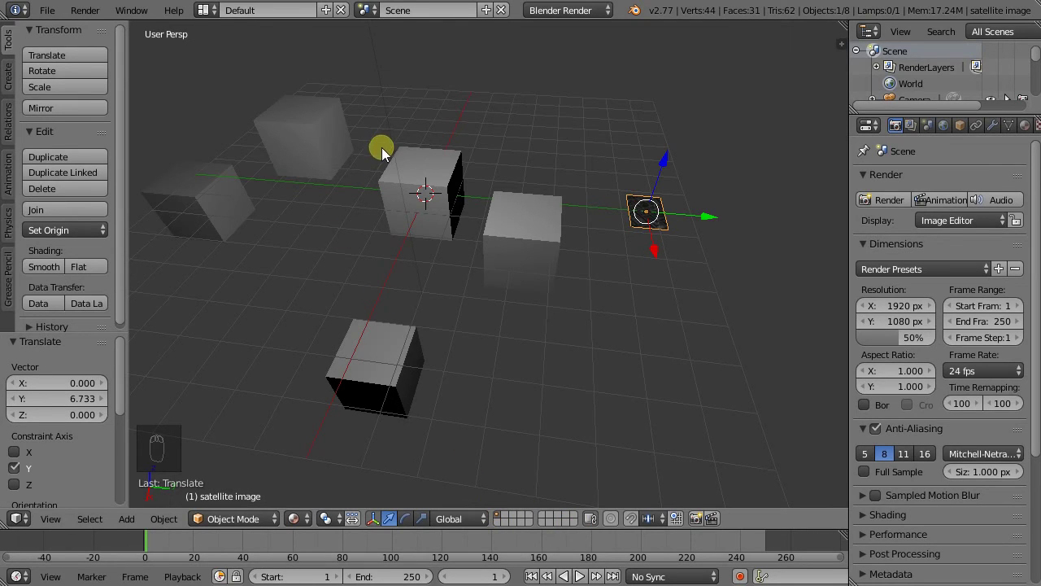
Step: Move the top-left cube to another layer with M
click(298, 132)
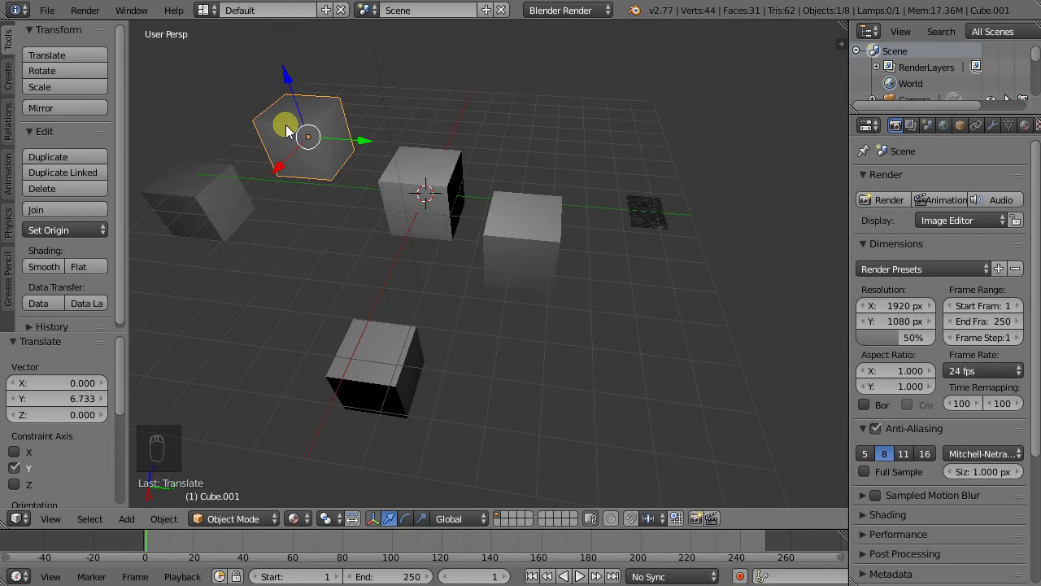
key(m)
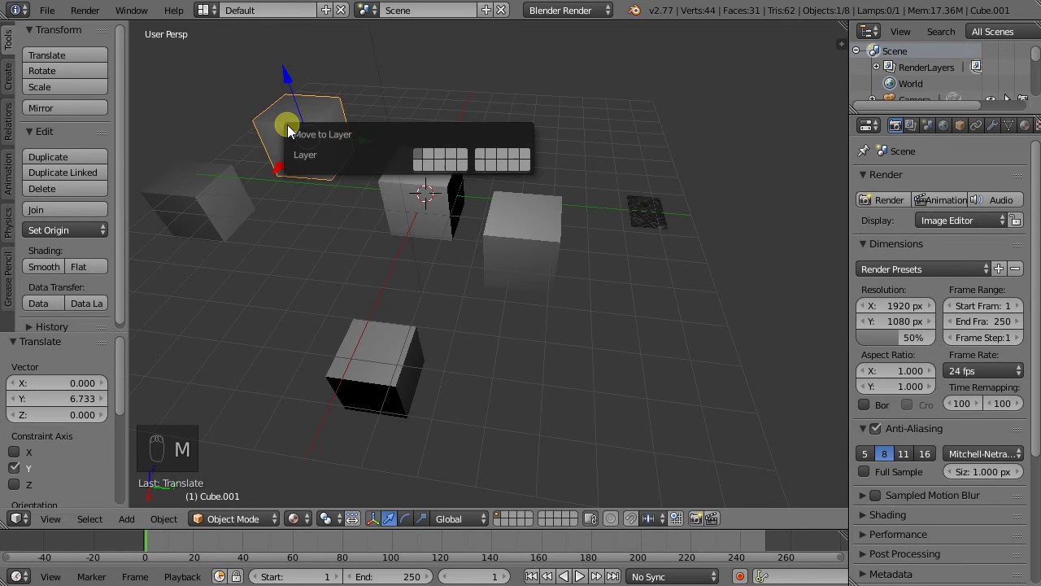
click(428, 152)
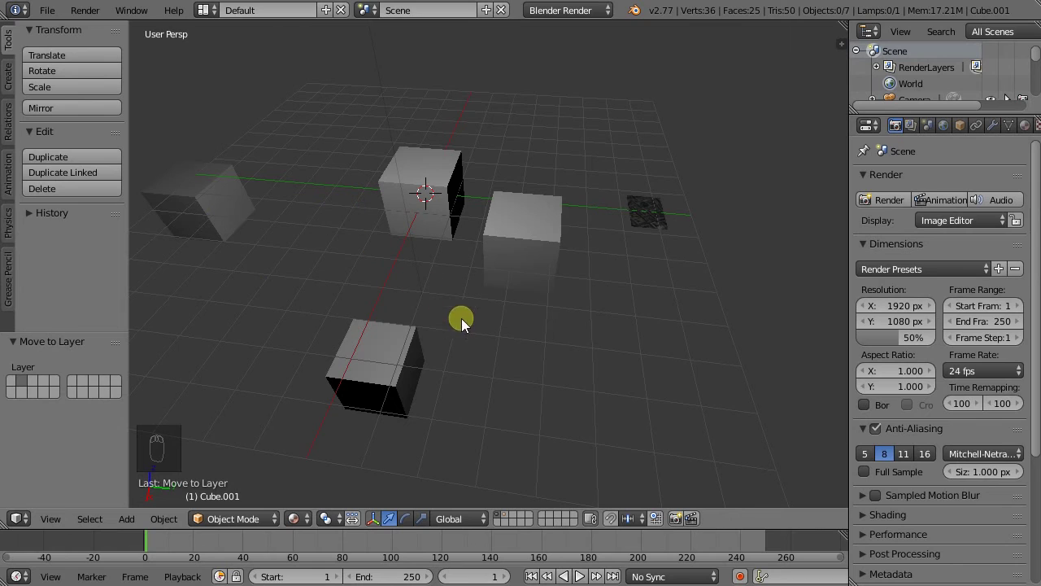
Step: Show the cube's layer together with layer 1, then select the front cube
shift+click(508, 515)
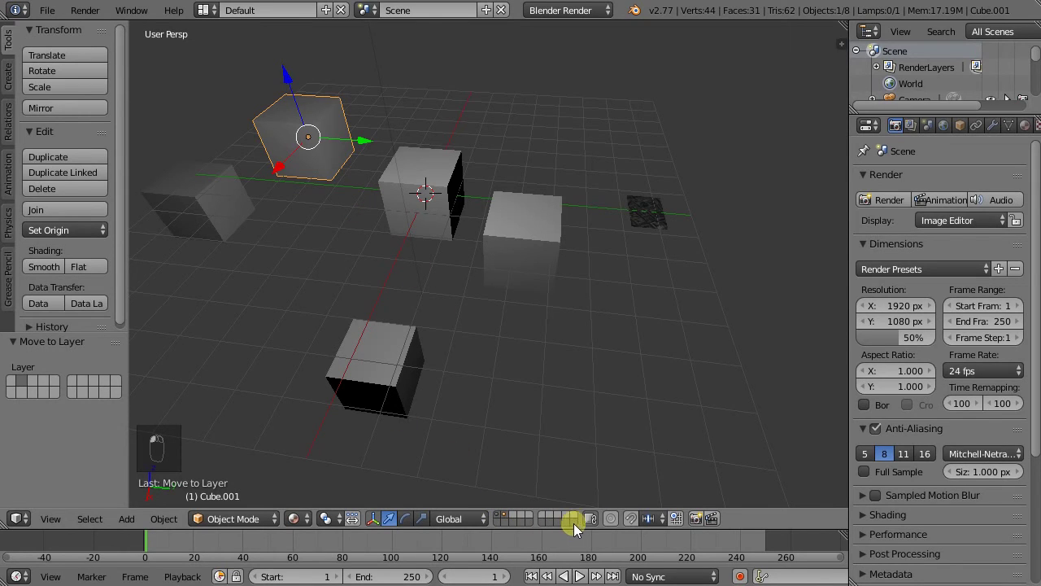
click(500, 524)
right_click(379, 389)
Step: Add the right-hand cube to the selection and move both cubes to another layer
shift+right_click(520, 220)
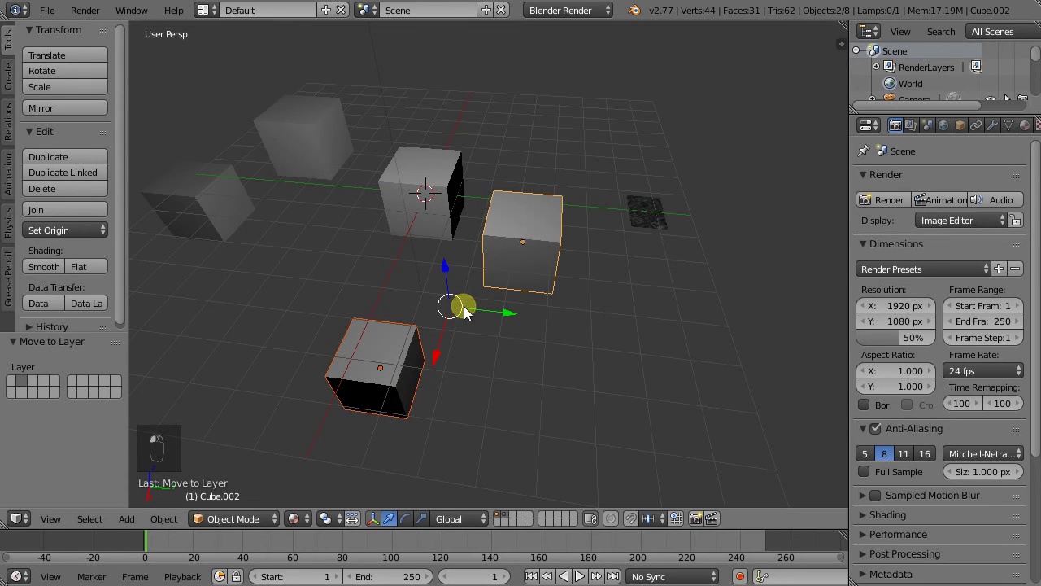
key(m)
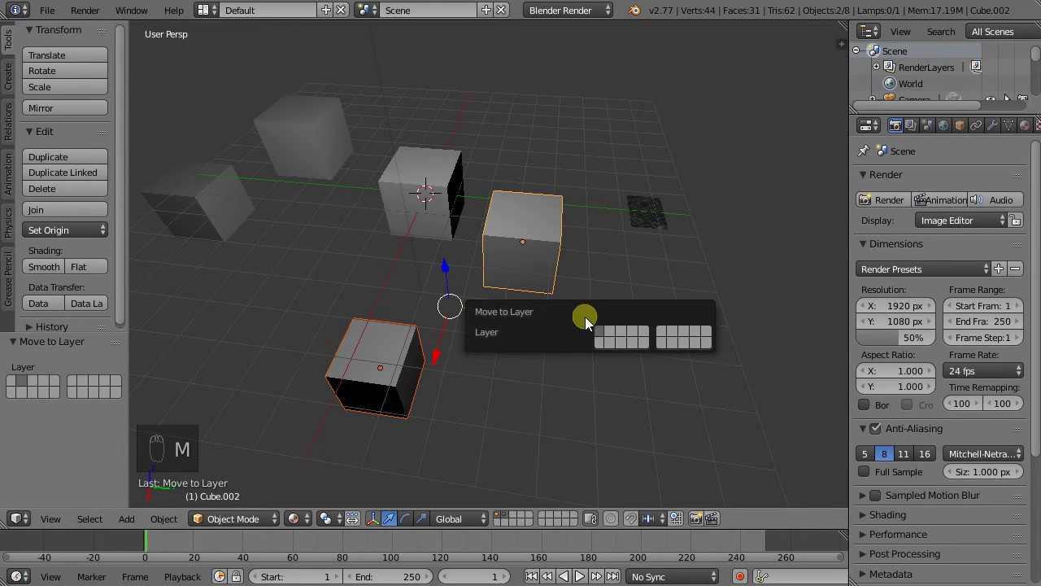
click(661, 338)
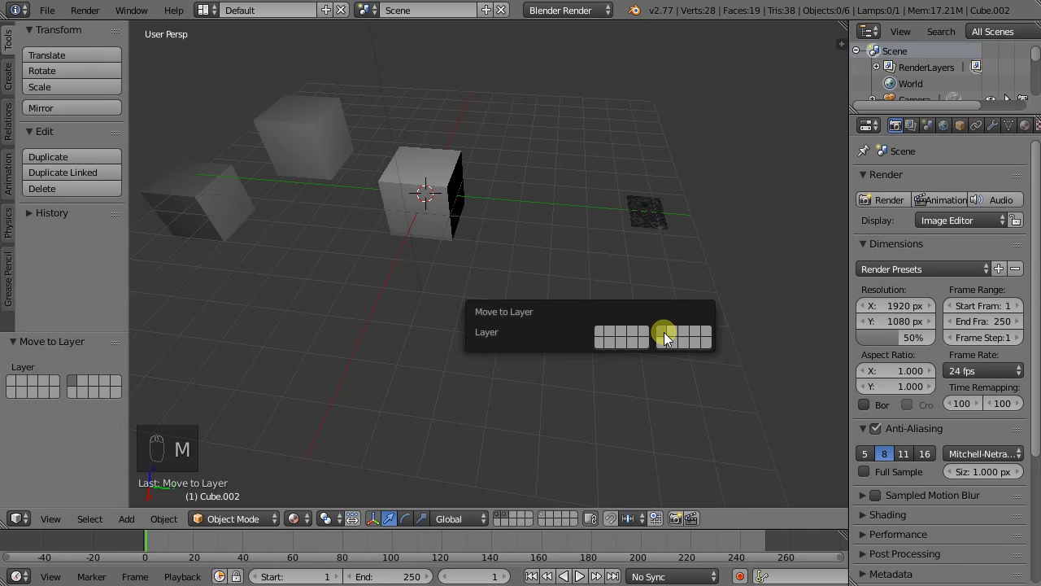
Step: Show layer 1, the top-left cube's layer and the moved cubes' layer together
click(540, 512)
click(499, 514)
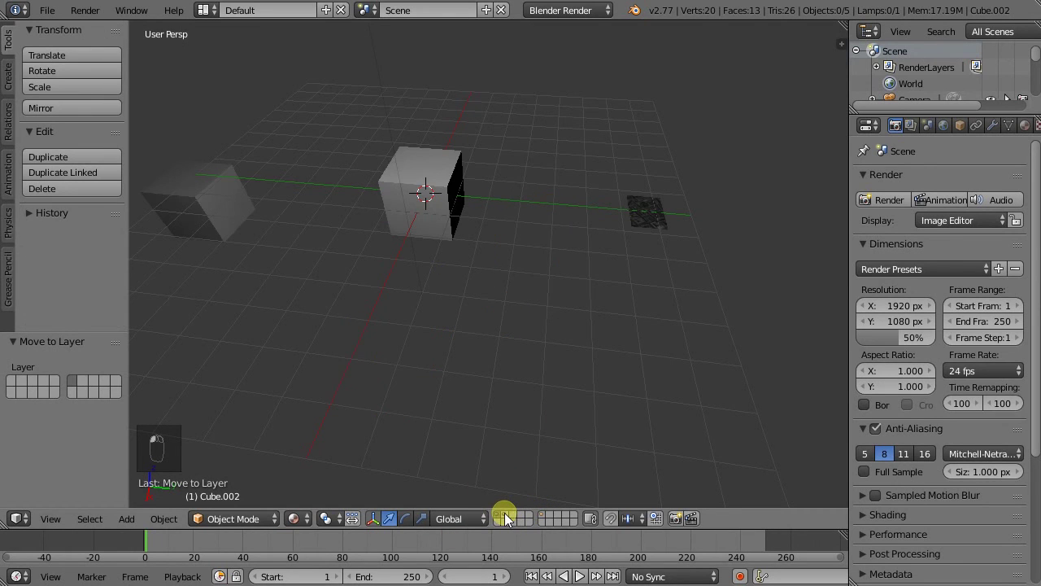
shift+click(504, 512)
shift+click(543, 513)
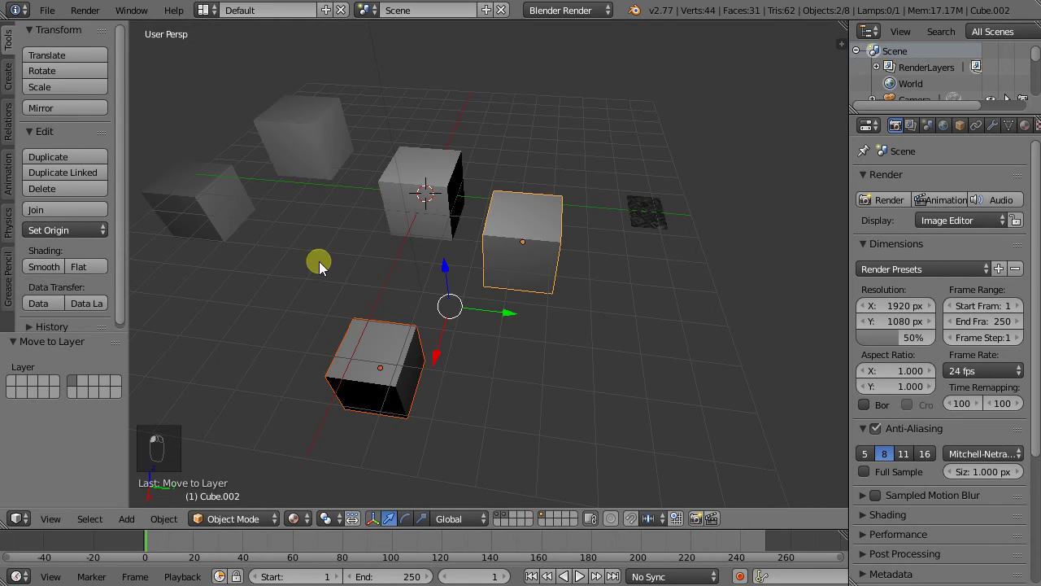
Step: Switch the viewport shading to Solid
click(293, 518)
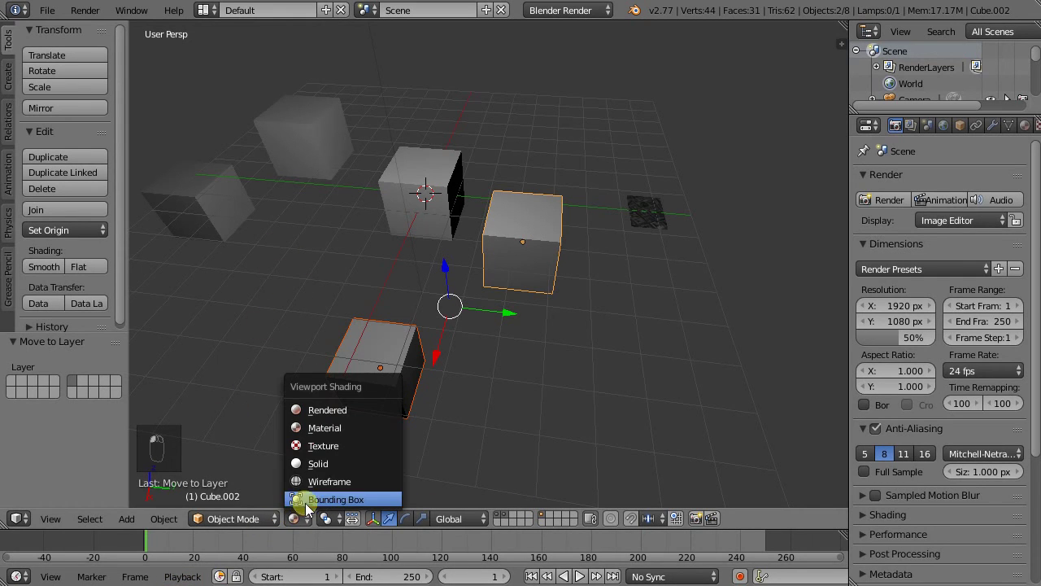
click(312, 465)
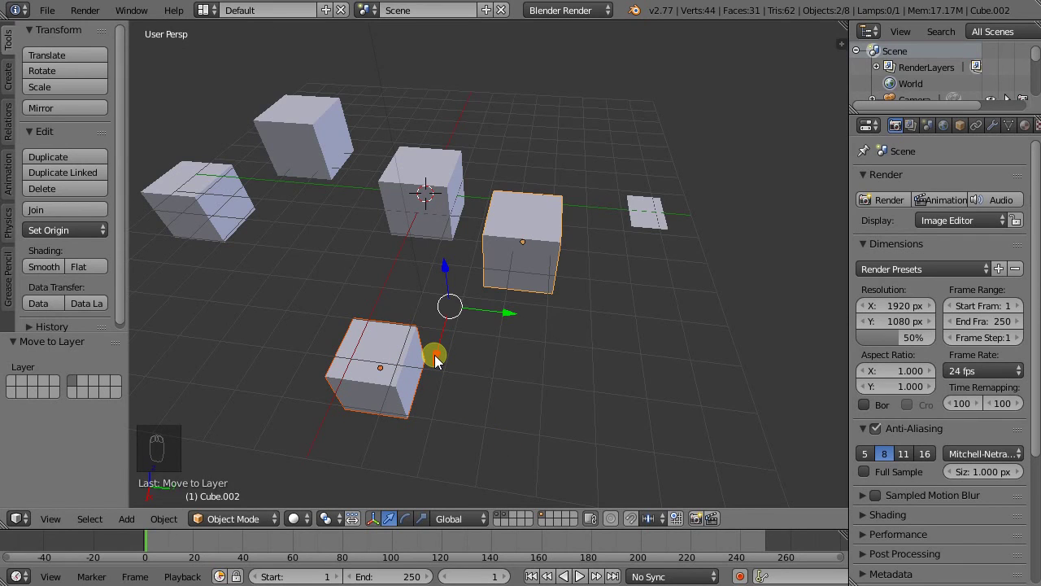
Step: View layers 1 through 10 individually, then back down, ending on empty layer 3
key(1)
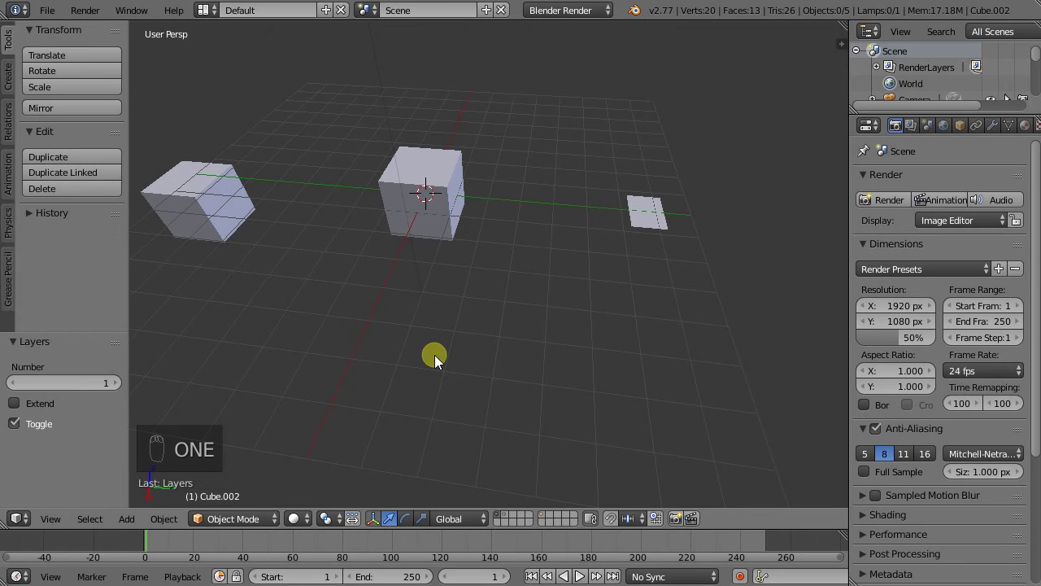
key(2)
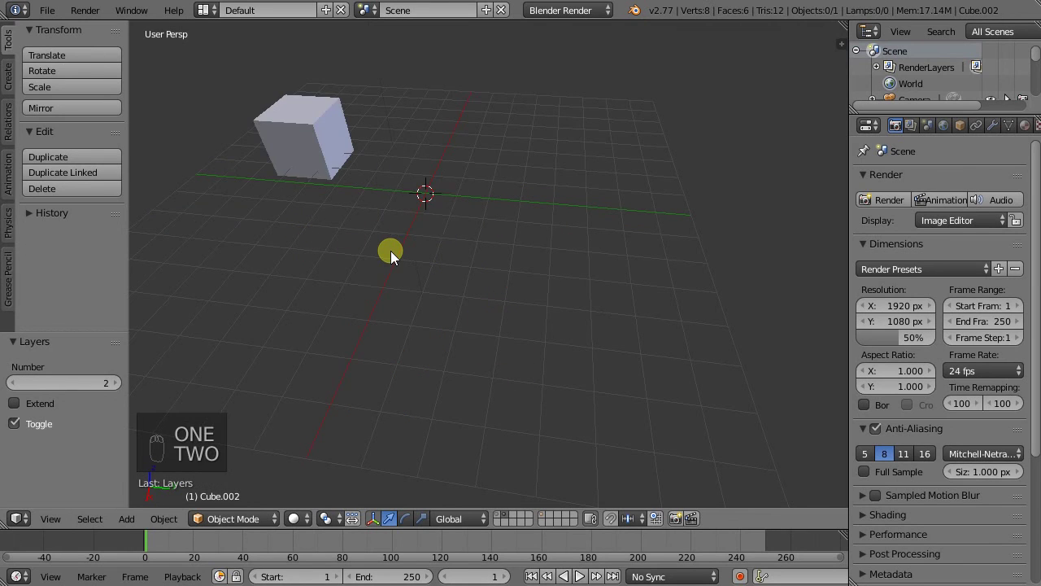
key(3)
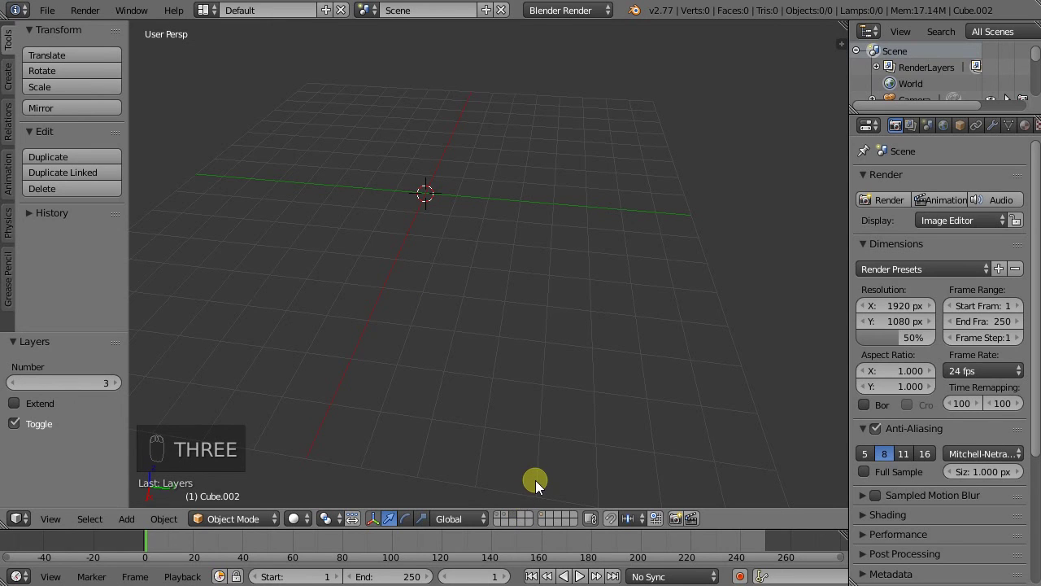
key(5)
key(6)
key(7)
key(8)
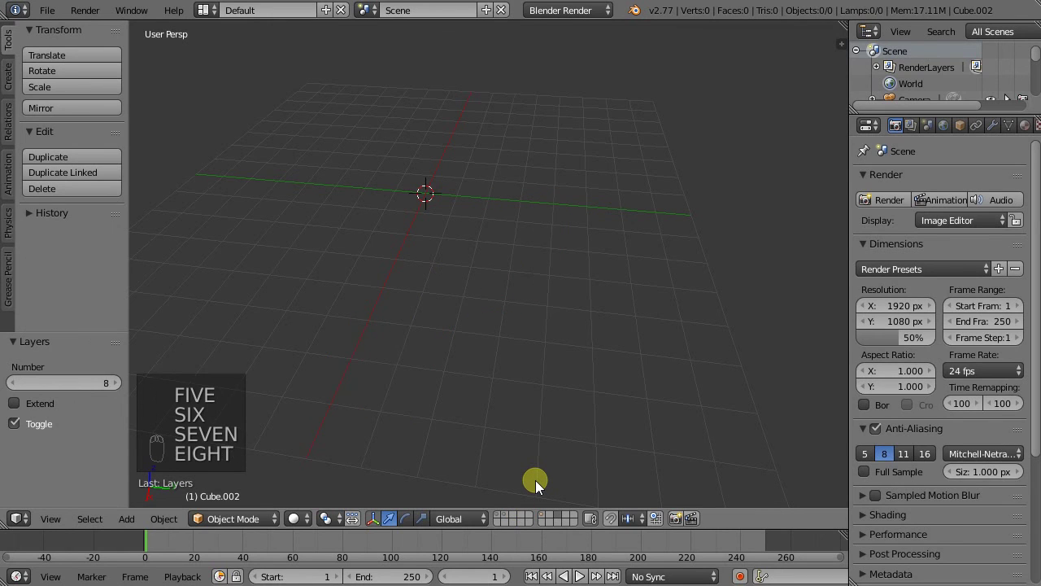
key(9)
key(0)
key(9)
key(8)
key(8)
key(8)
key(7)
key(7)
key(7)
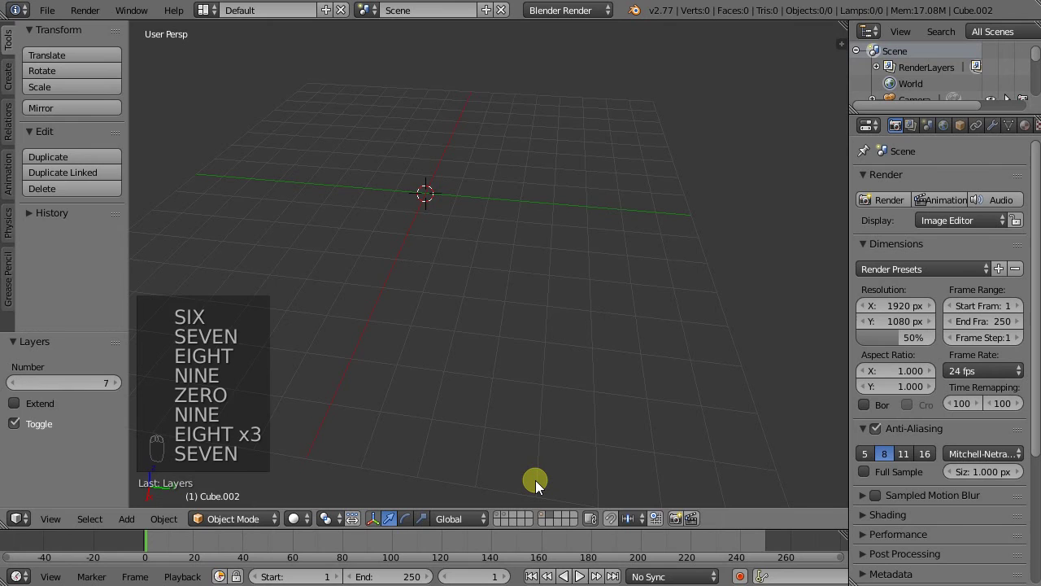
key(6)
key(6)
key(5)
key(4)
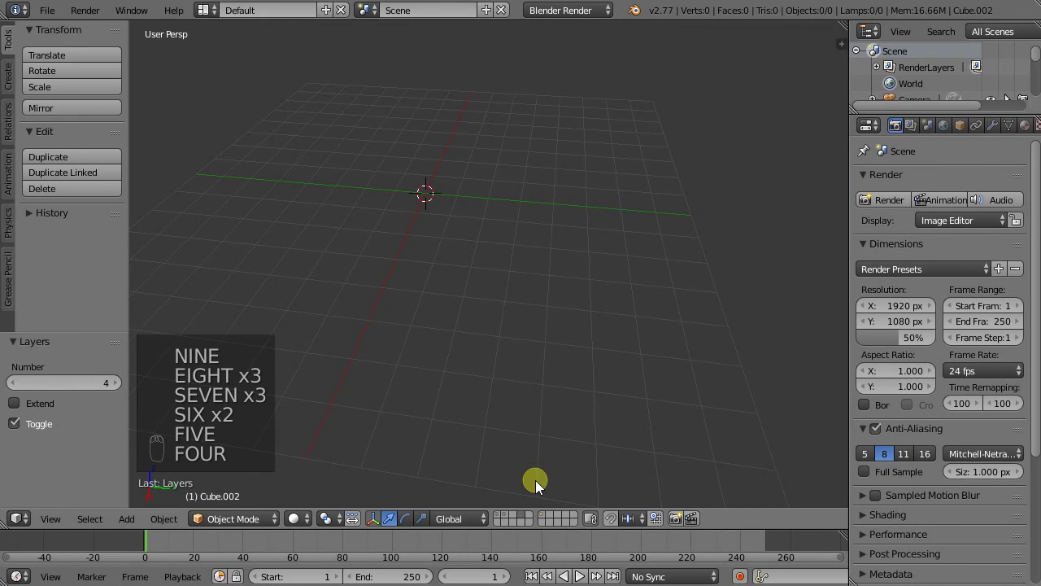
key(3)
key(2)
key(1)
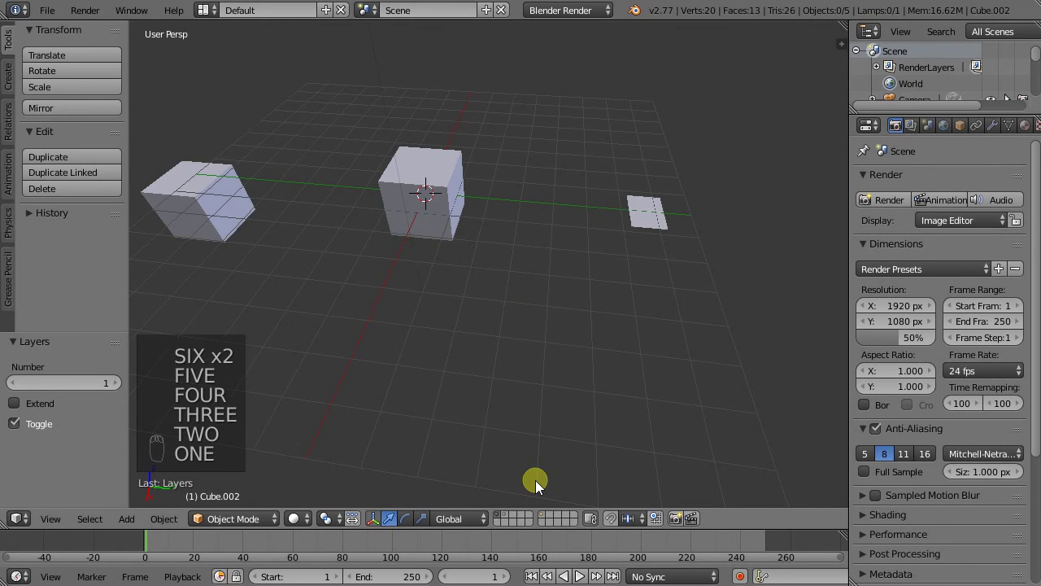
key(2)
key(3)
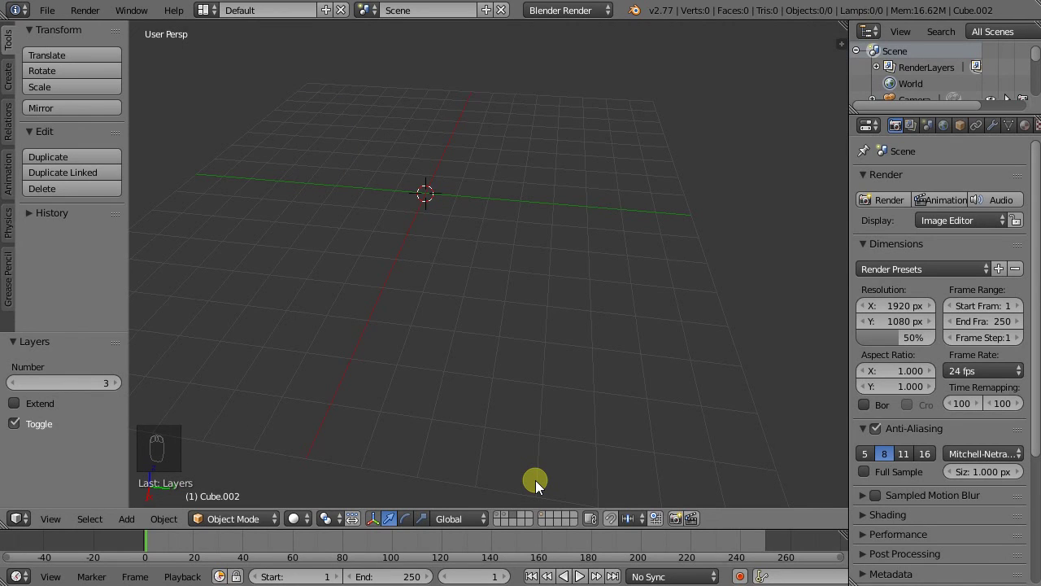
Step: View layers 11 through 16 individually with Alt+number, ending on layer 12
key(alt+1)
key(alt+2)
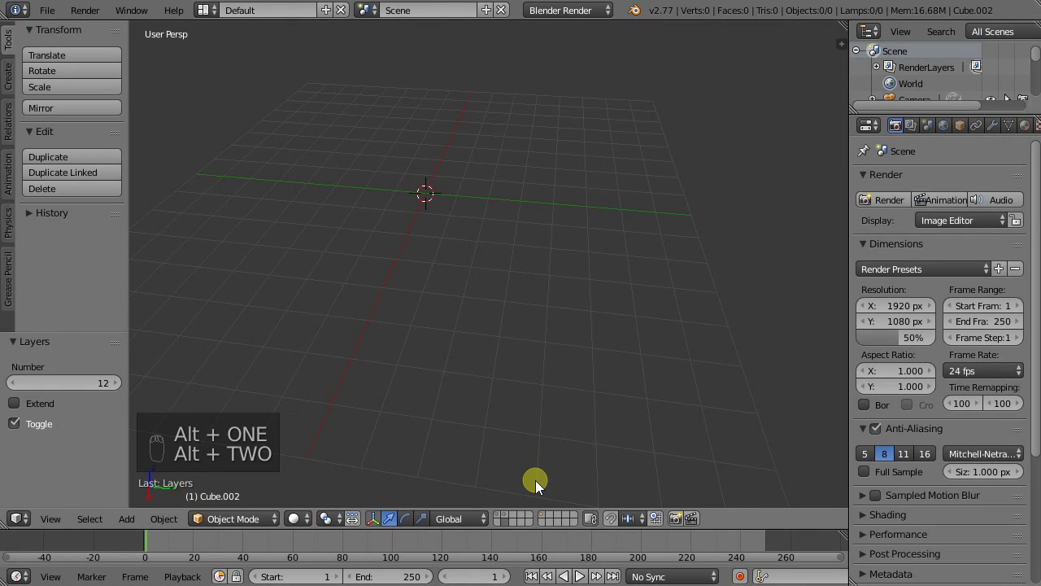
key(alt+3)
key(alt+4)
key(alt+5)
key(alt+6)
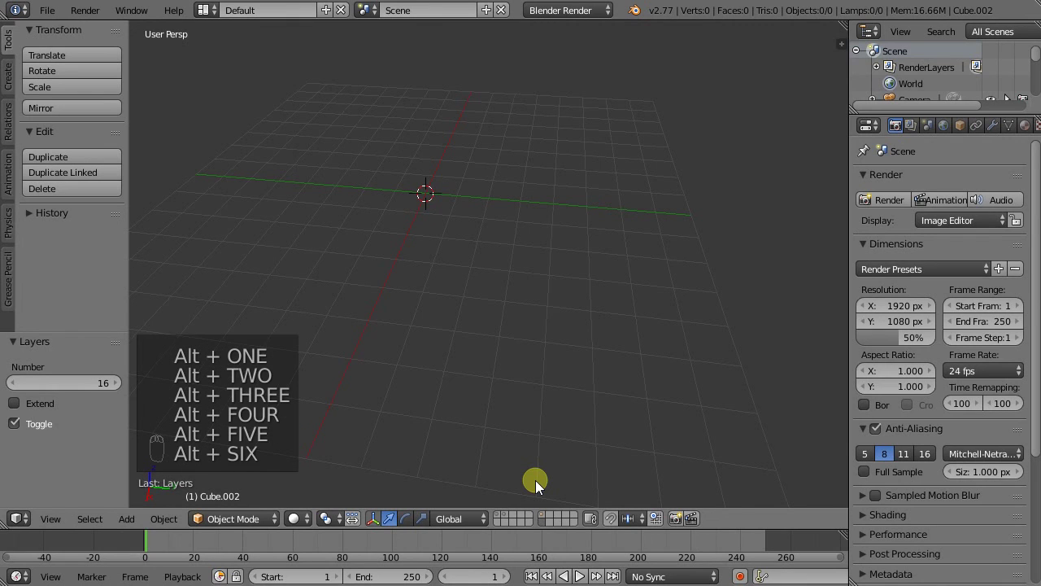
key(alt+5)
key(alt+4)
key(alt+3)
key(alt+3)
key(alt+3)
key(alt+2)
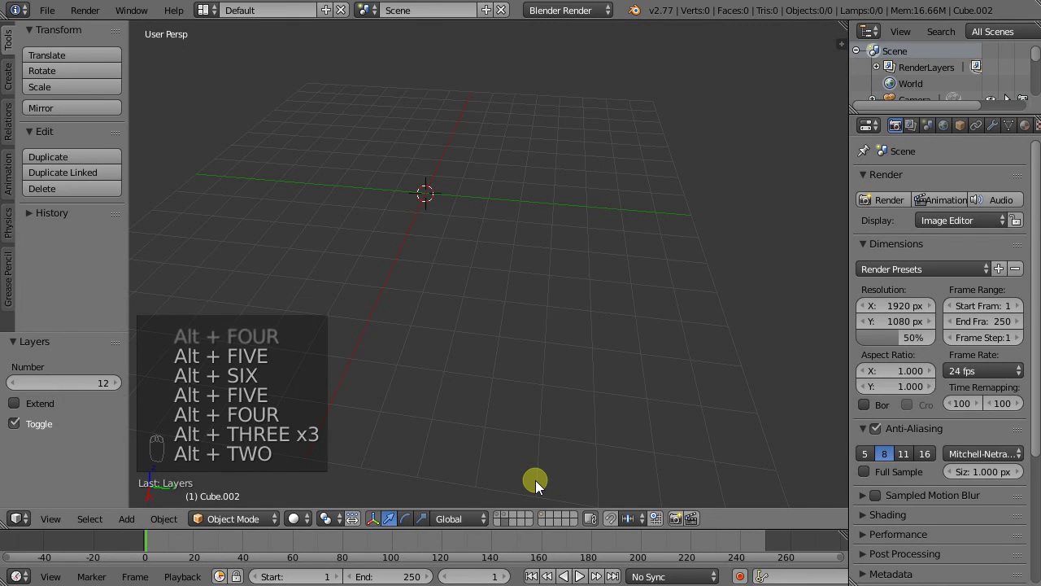
key(alt+2)
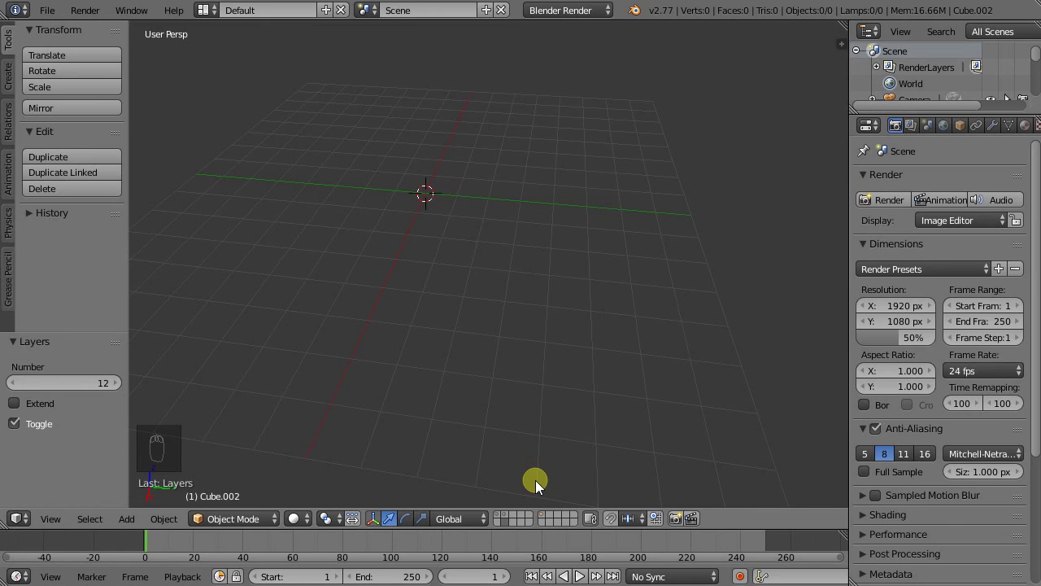
Step: Toggle layers 2, 3 and 4 in and out of the visible set
key(shift+3)
key(shift+4)
key(shift+3)
key(shift+2)
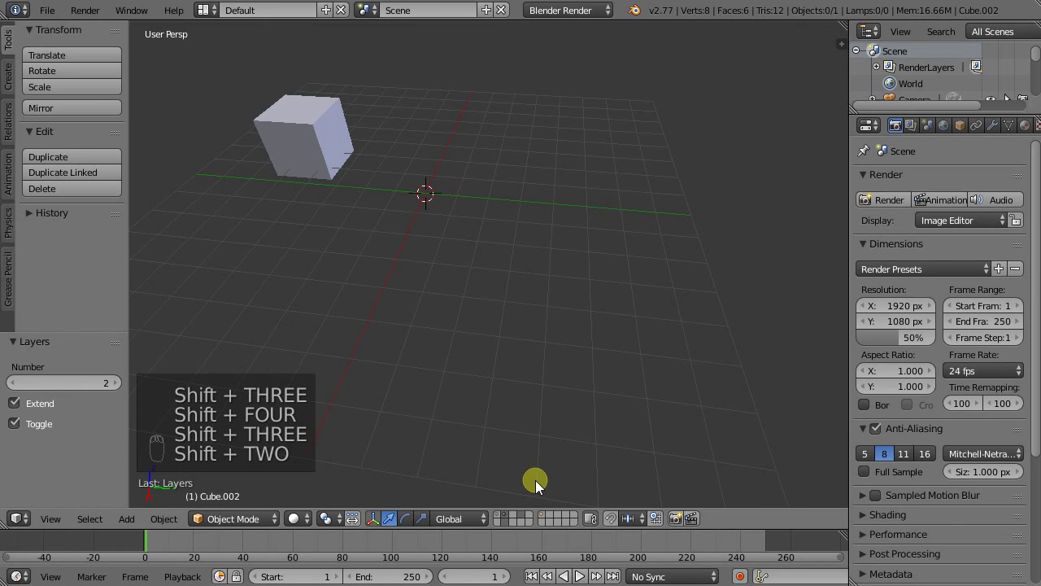
key(shift+4)
key(shift+3)
key(shift+4)
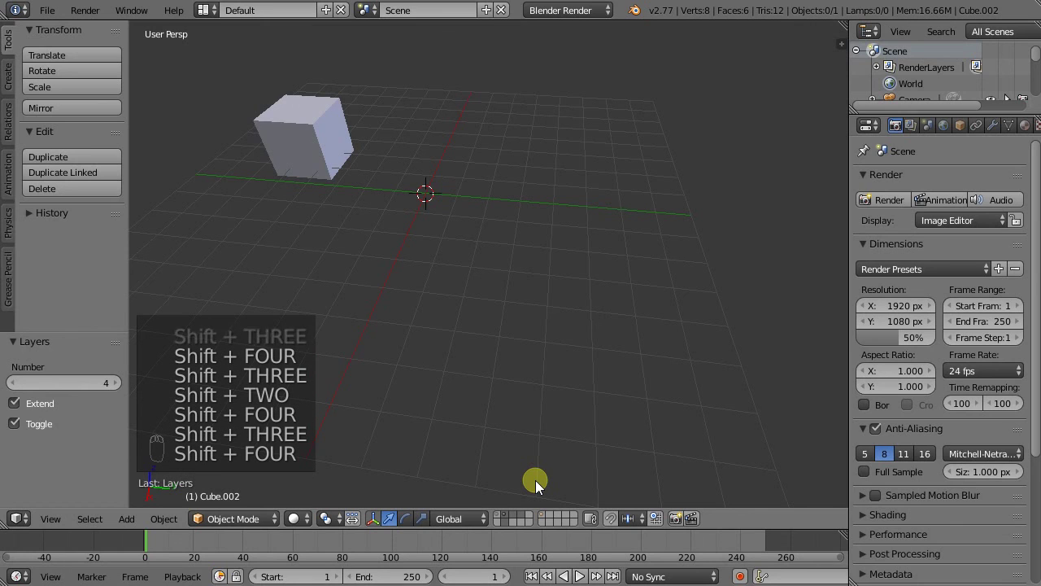
Step: Toggle layers 12, 13, 14, 15, 17 and 18, leaving the top-left cube visible
key(alt+shift+4)
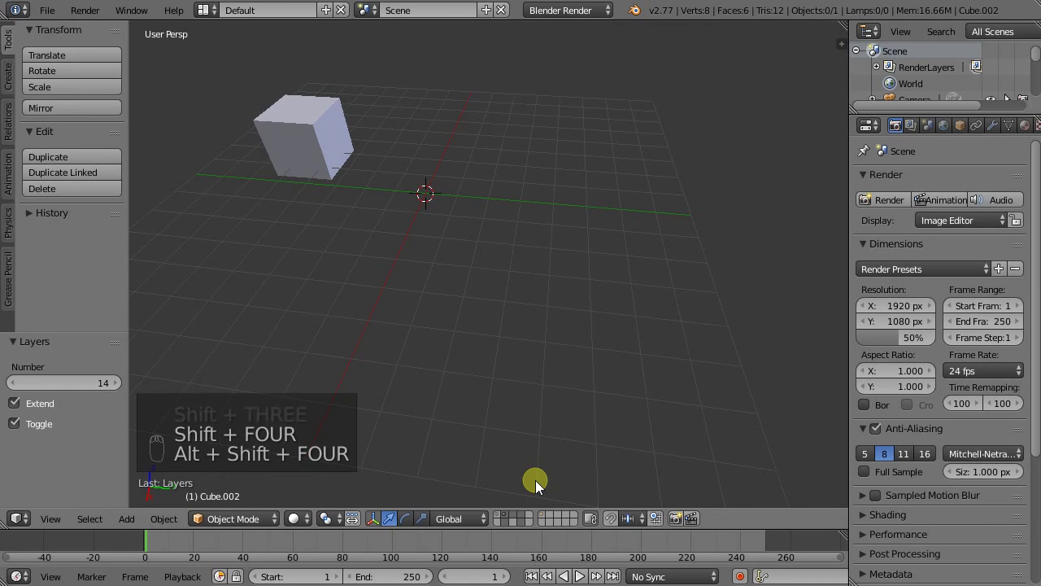
key(alt+shift+5)
key(alt+shift+4)
key(alt+shift+3)
key(alt+shift+2)
key(alt+shift+4)
key(alt+shift+4)
key(alt+shift+4)
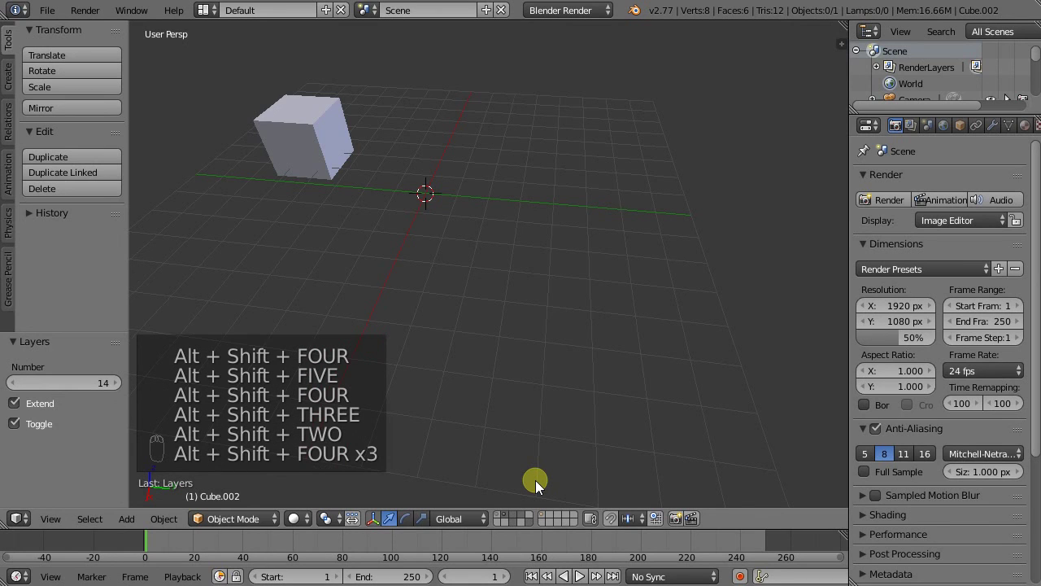
key(alt+shift+7)
key(alt+shift+8)
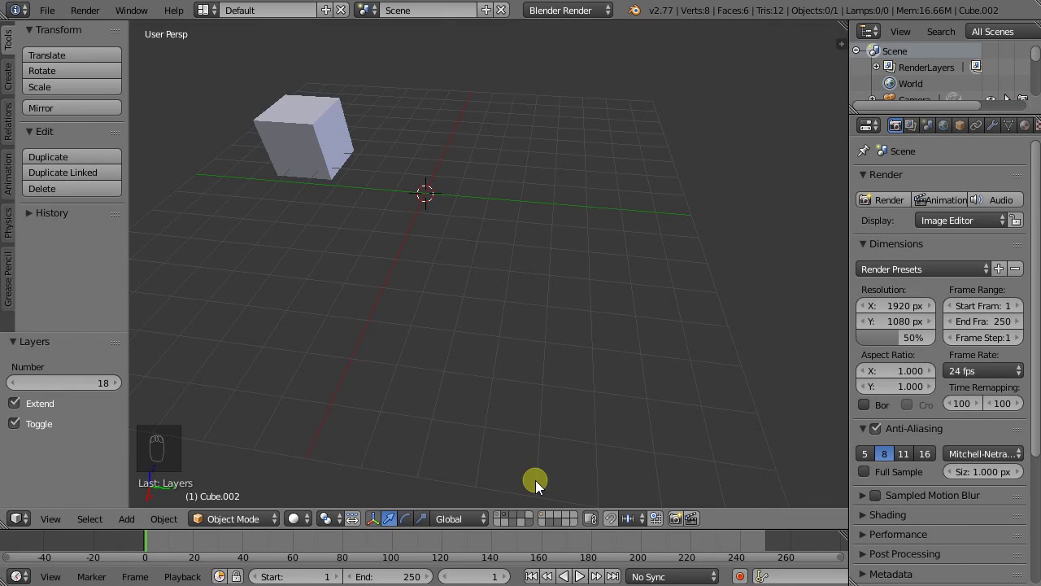
Step: Show all layers at once with the grave key
key(grave)
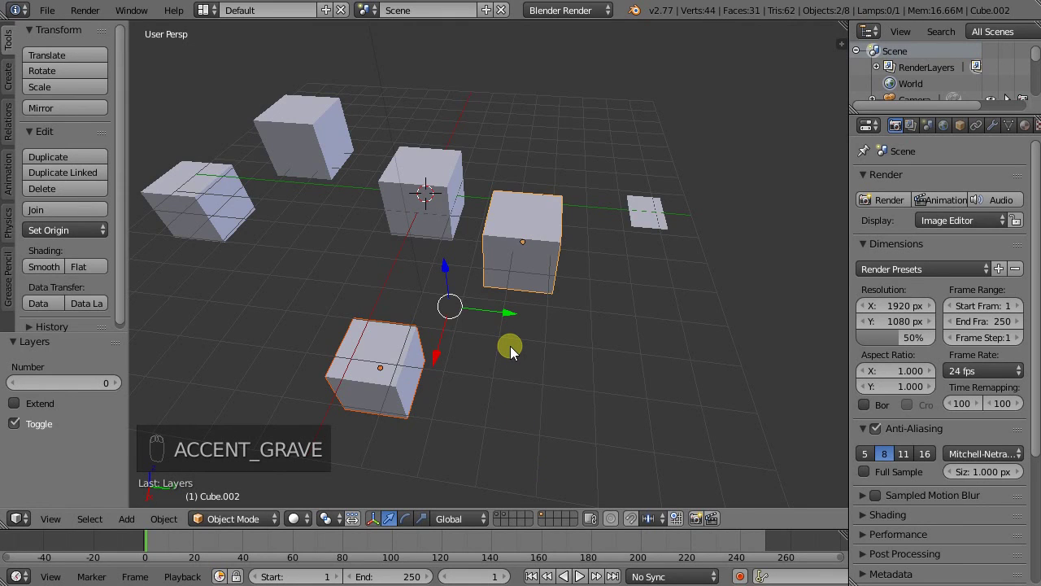
key(grave)
key(grave)
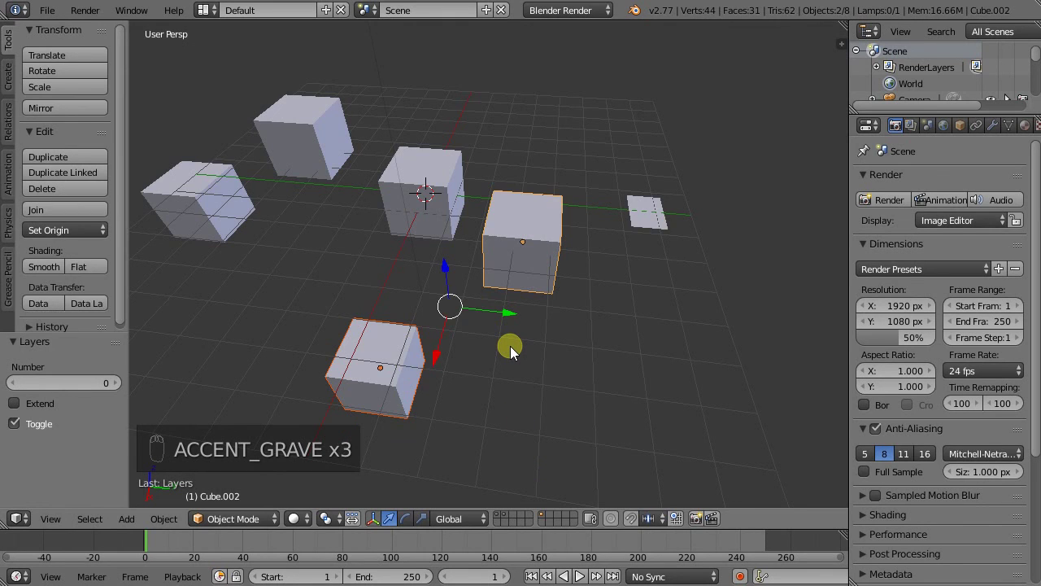
key(grave)
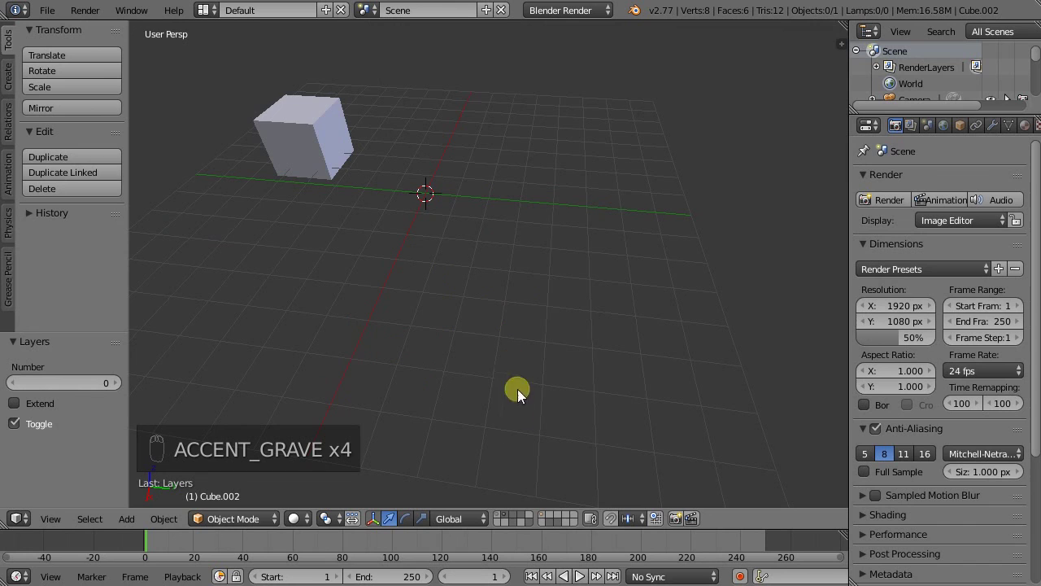
Step: Show only layer 1 plus the moved cubes' layer and orbit around them
click(498, 514)
shift+click(540, 514)
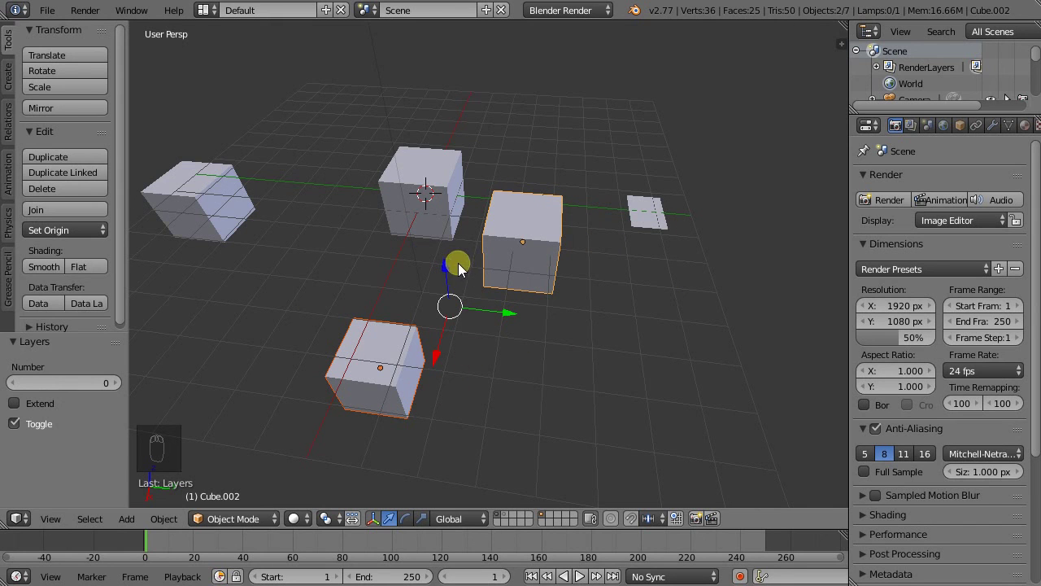
middle_drag(458, 262, 424, 299)
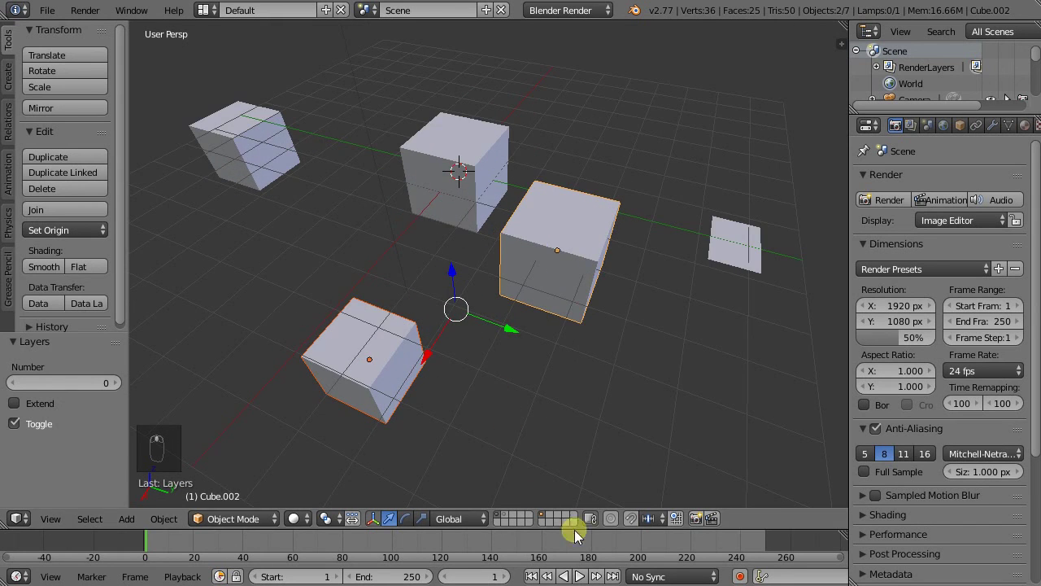